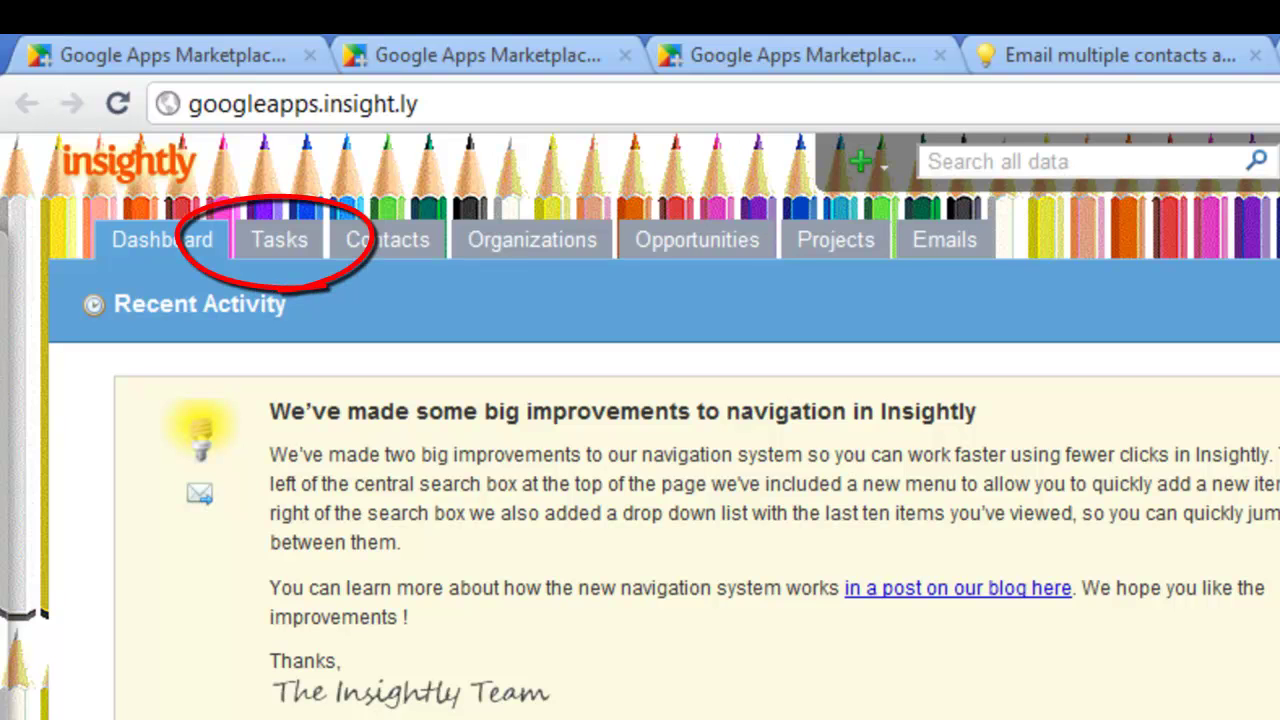
# Step: Start a new contact record and enter the salutation Mr. along with the contact's first and last name
pyautogui.click(292, 254)
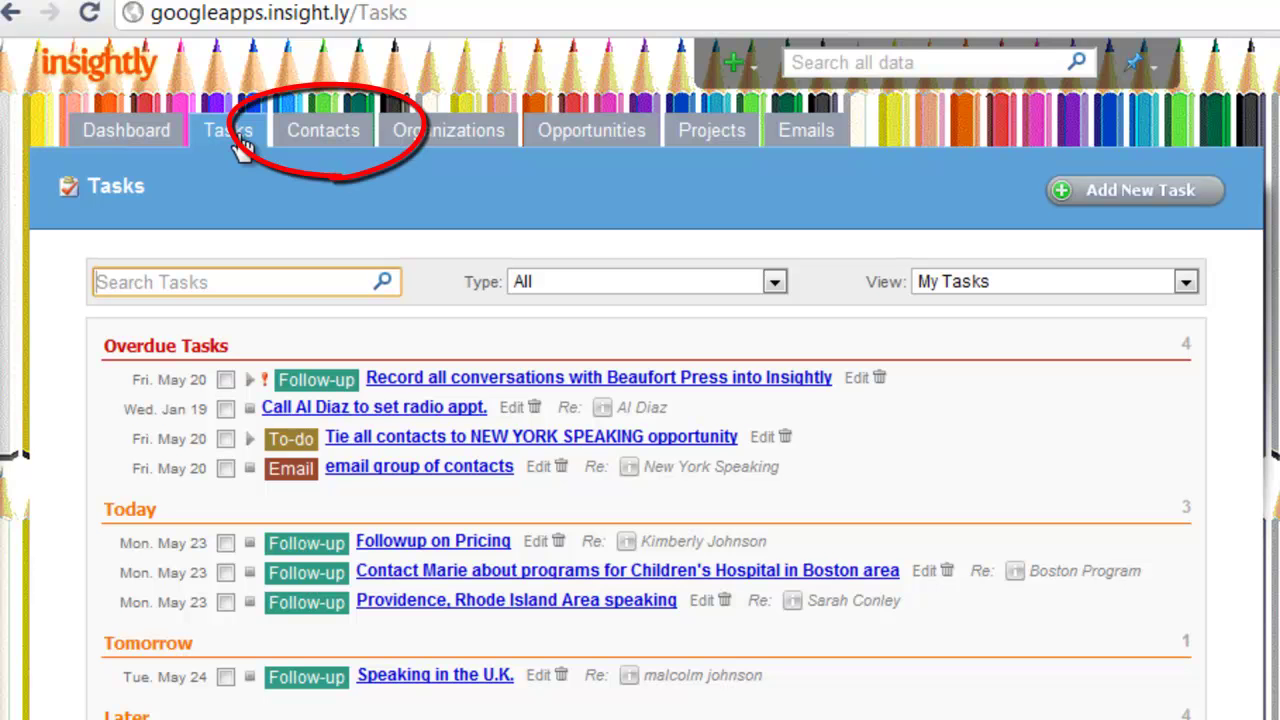
pyautogui.click(311, 140)
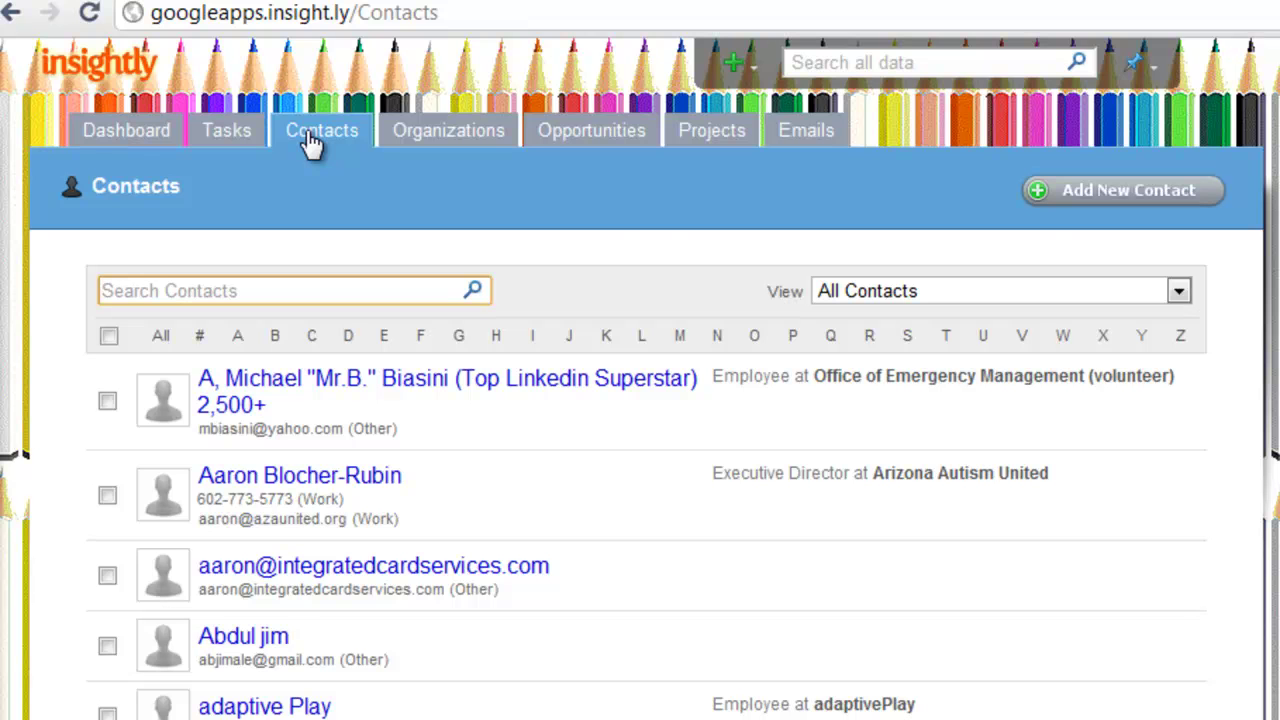
pyautogui.click(1040, 203)
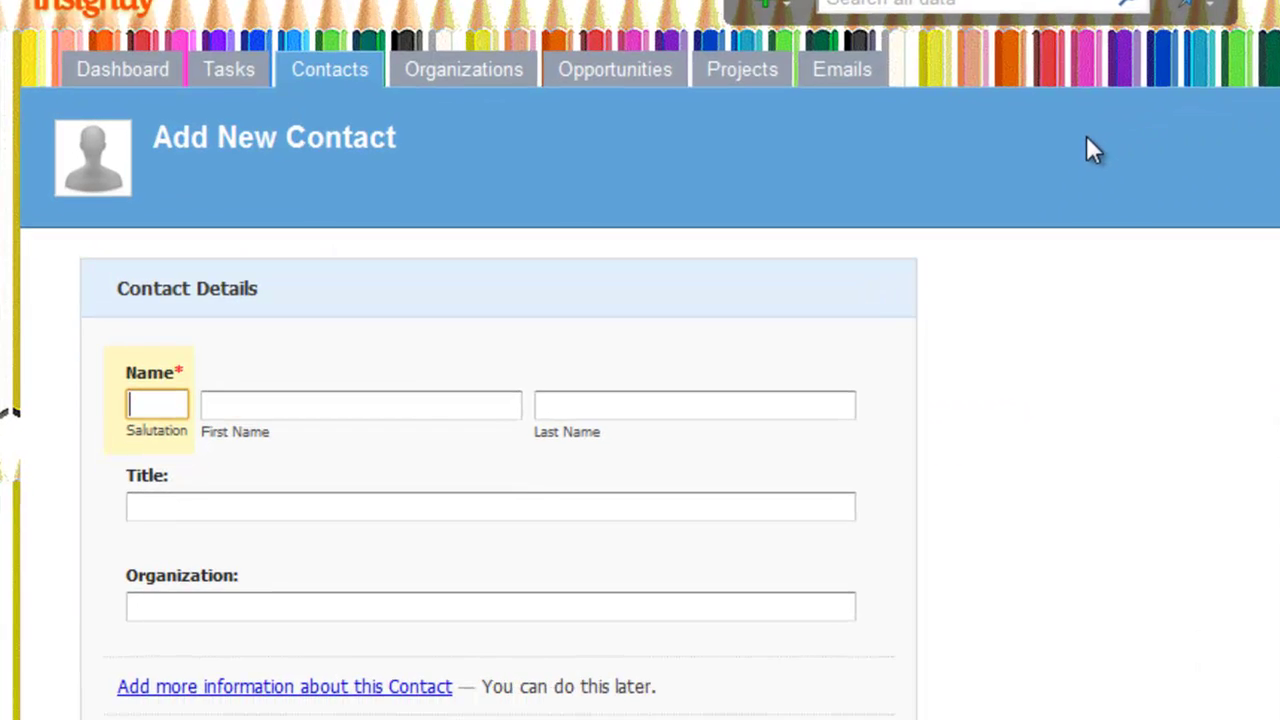
pyautogui.write('Mr.')
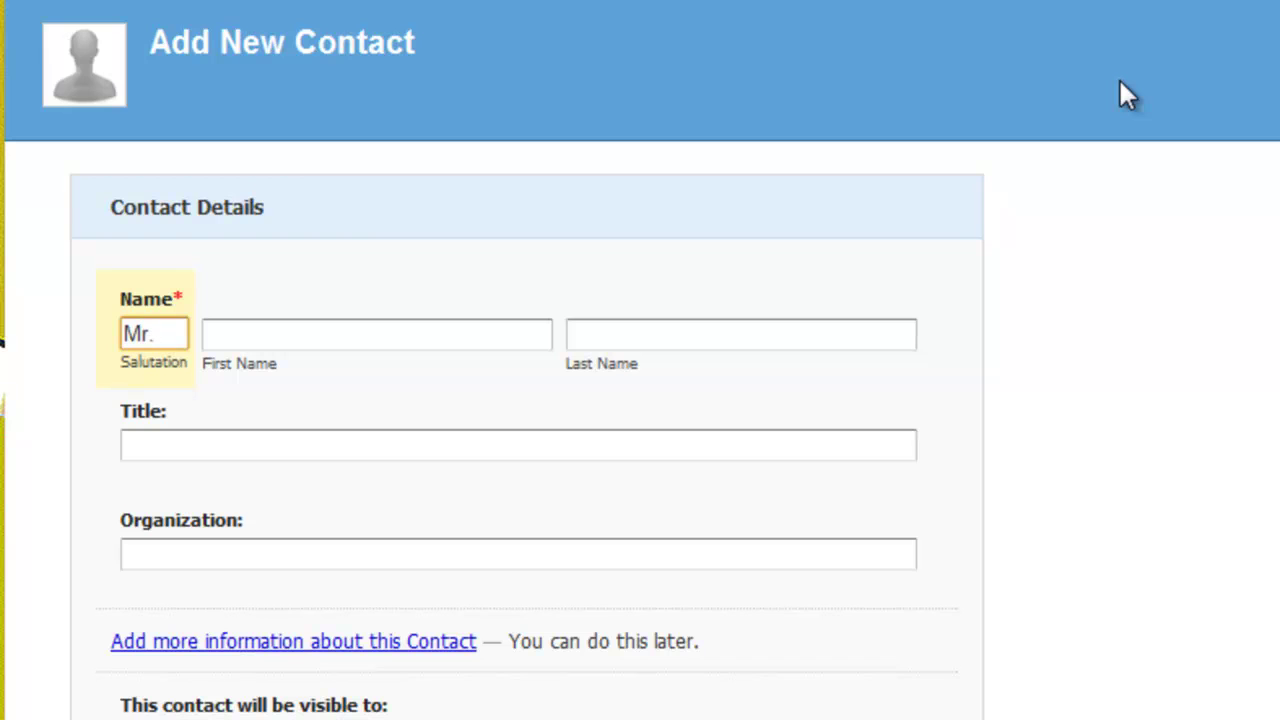
pyautogui.press('Tab')
pyautogui.write('Jos')
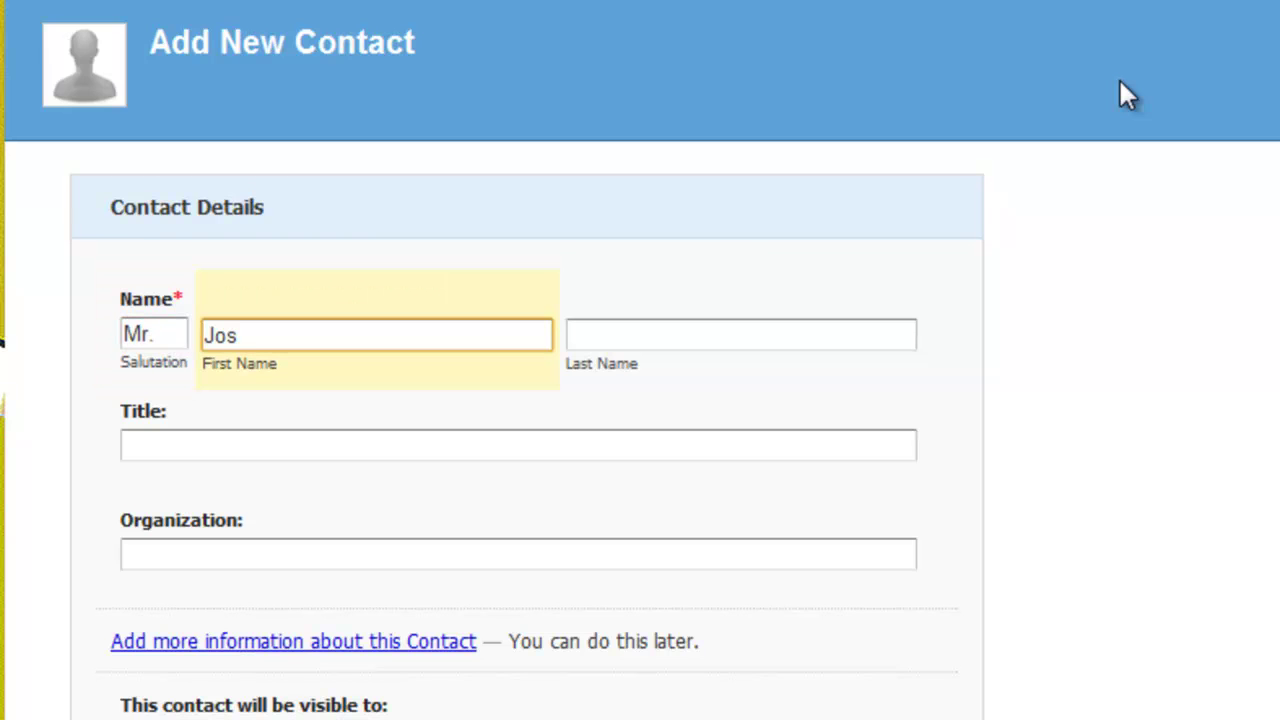
pyautogui.write('eph')
pyautogui.press('Tab')
pyautogui.write('Schmoe')
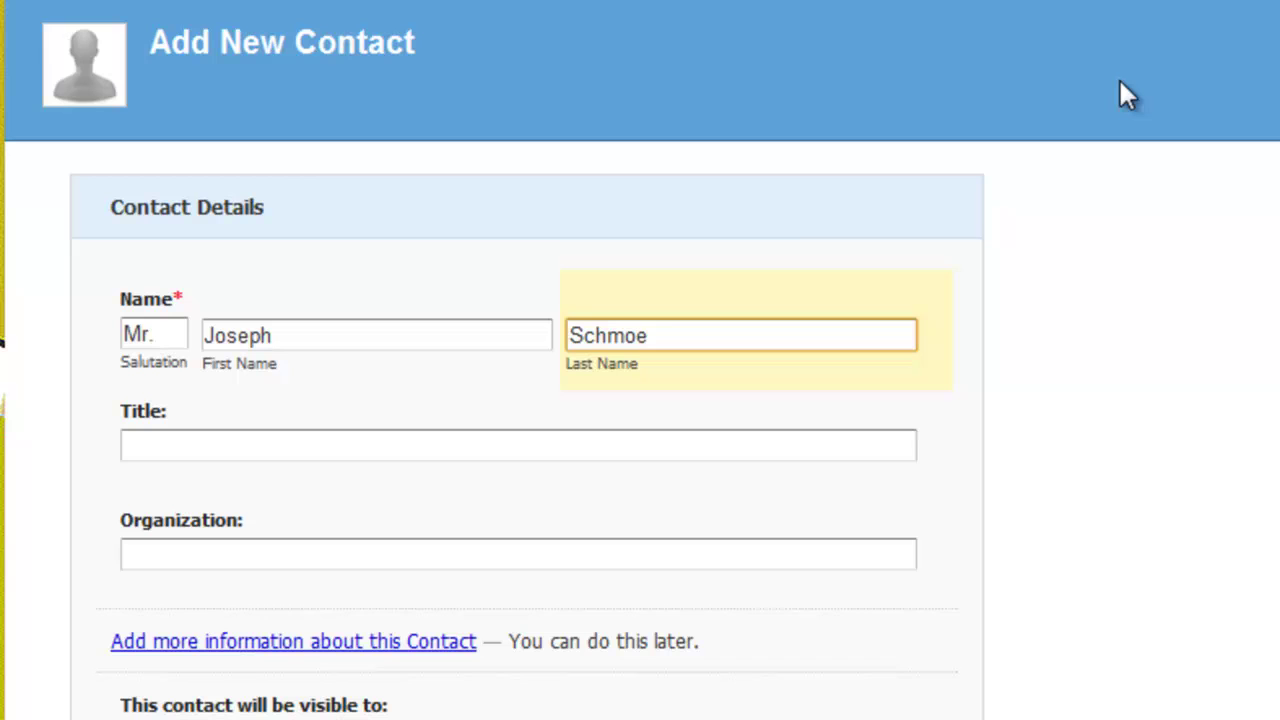
# Step: Set the contact's title to Founder and organization to Schmoe Consulting Ltd., then add the contact
pyautogui.click(503, 451)
pyautogui.write('Founder')
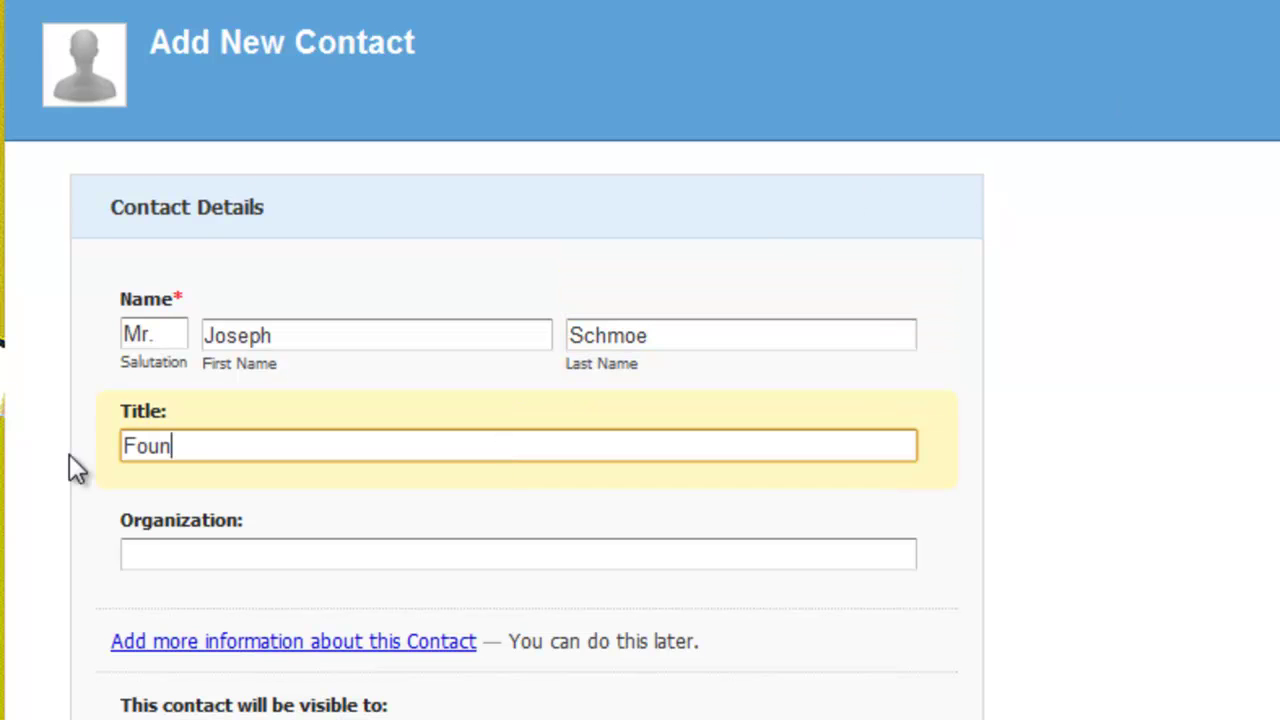
pyautogui.click(205, 552)
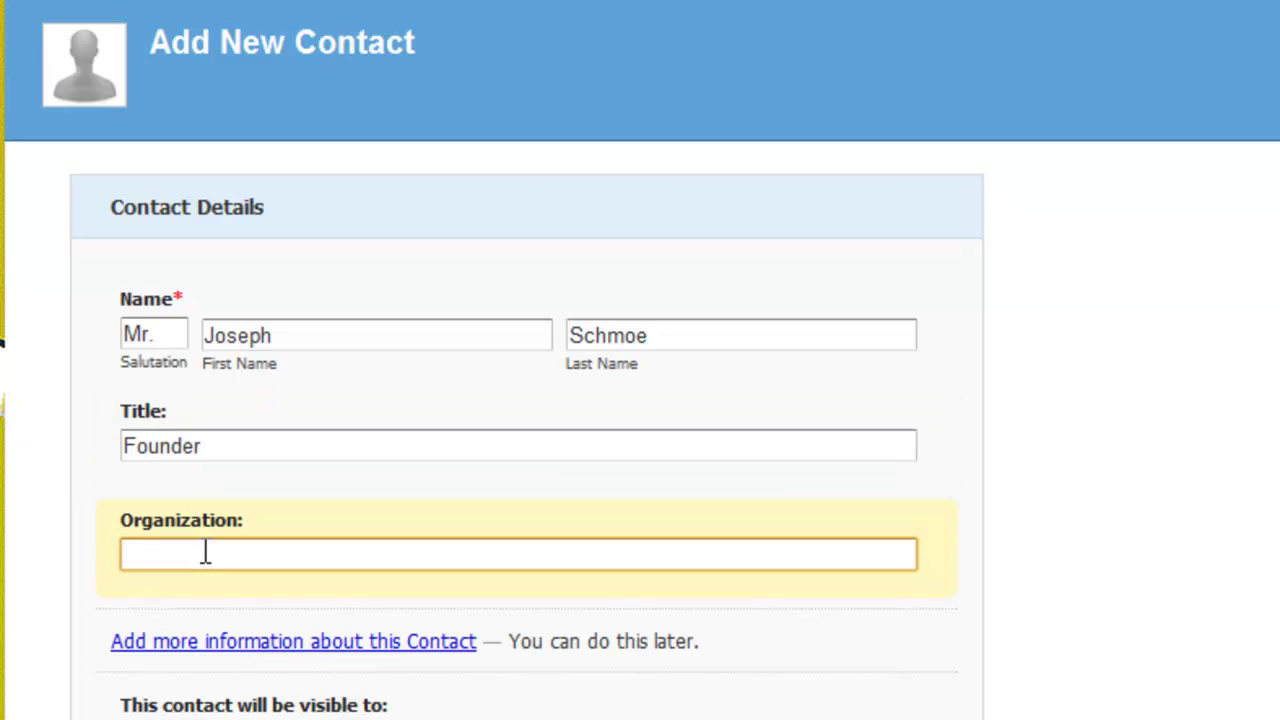
pyautogui.write('Schmoe Con')
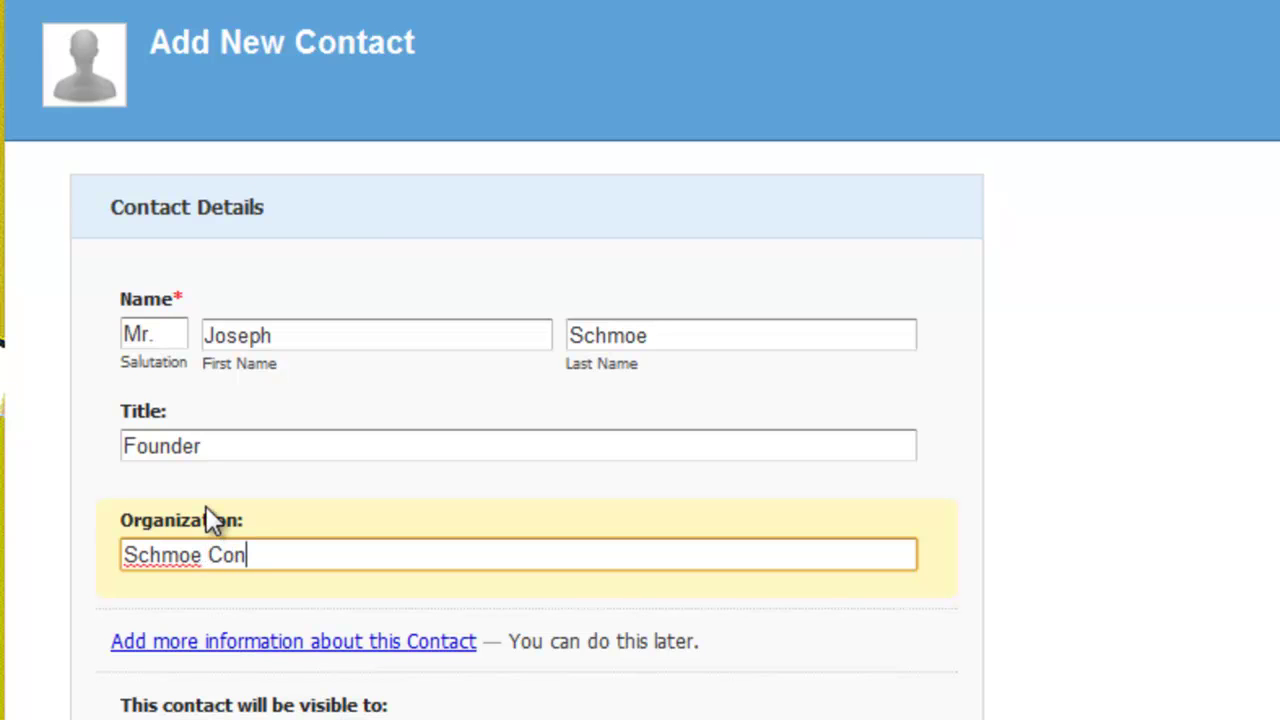
pyautogui.write('sulting Ltd.')
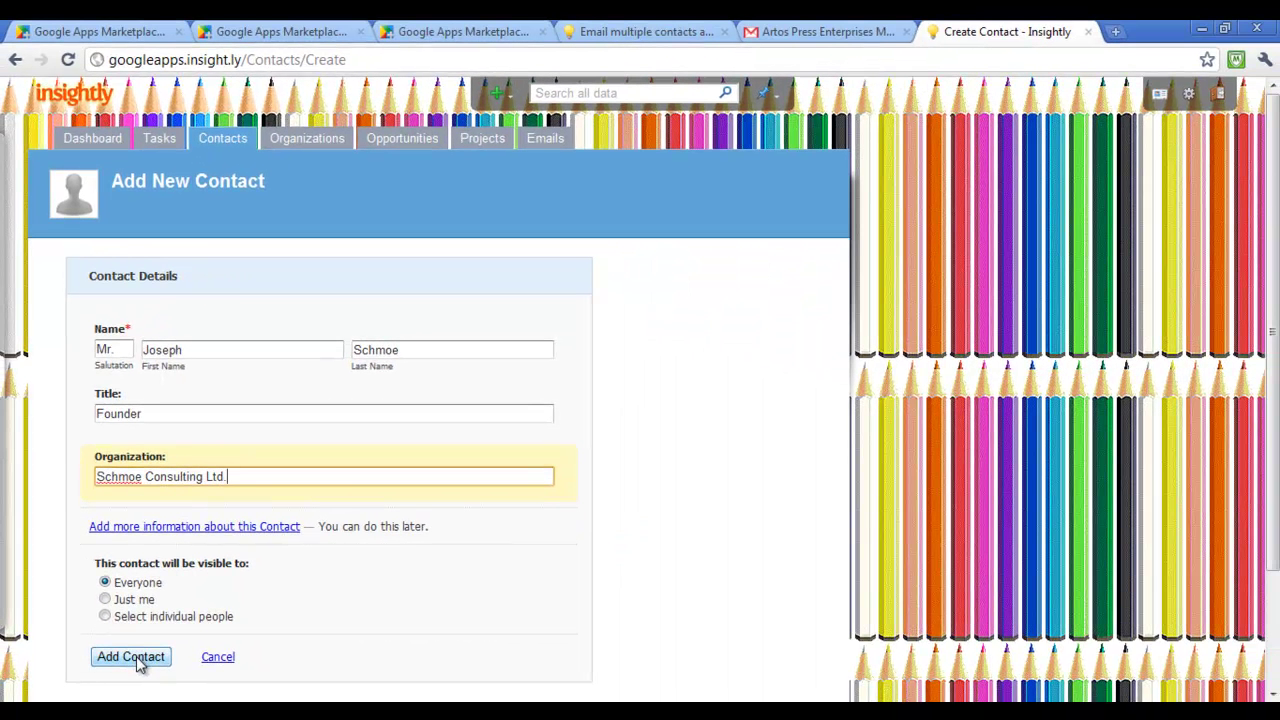
pyautogui.click(137, 659)
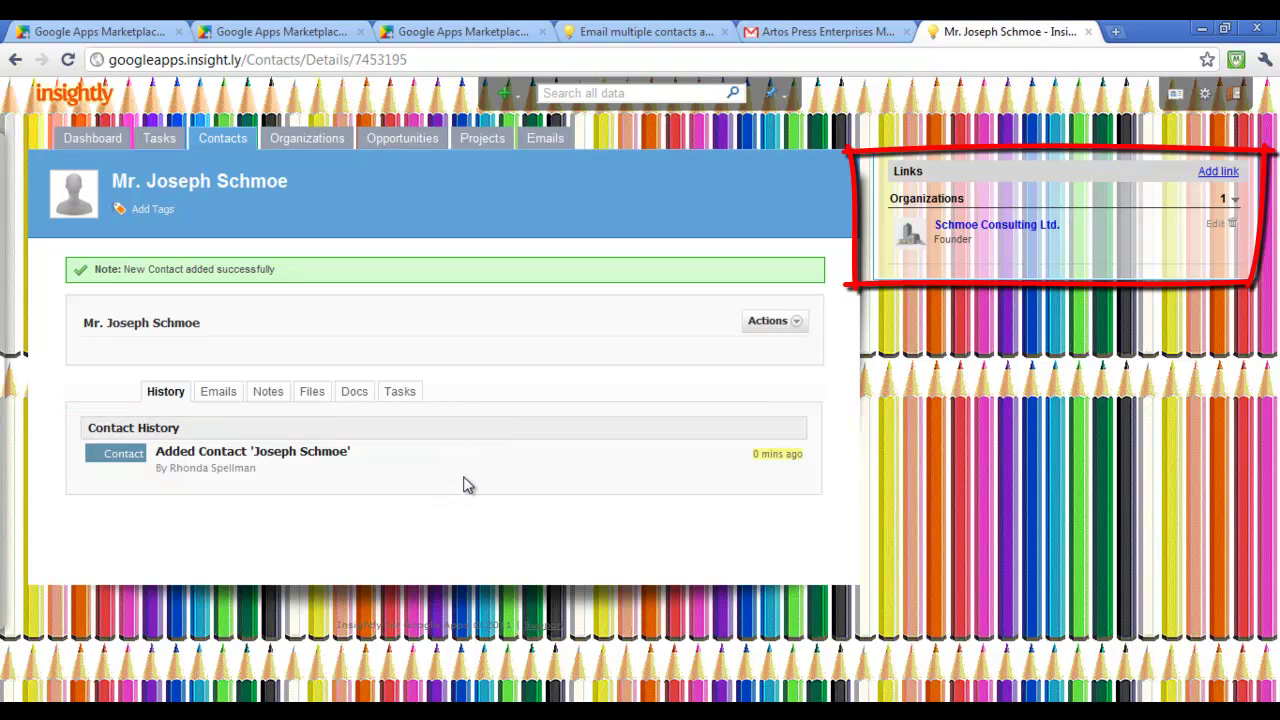
# Step: Start a new opportunity for the contact and name it "Speaking Program at Consulting Consortium"
pyautogui.click(798, 322)
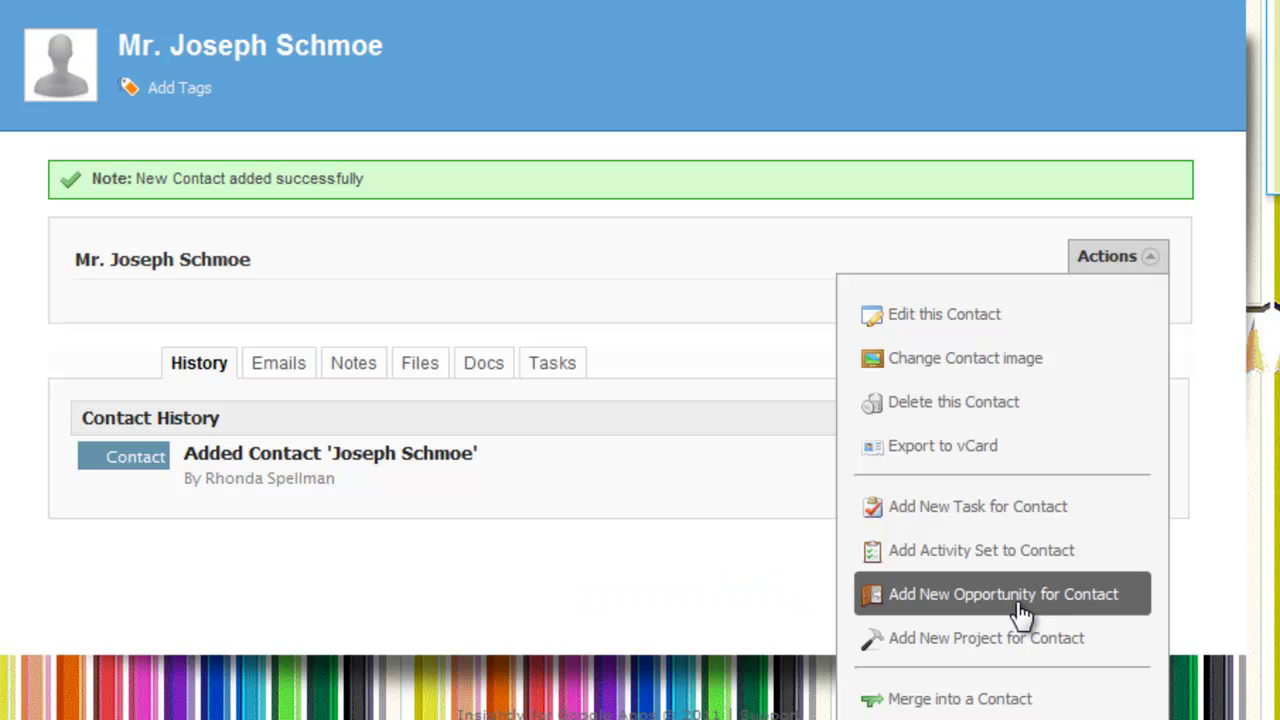
pyautogui.click(1020, 610)
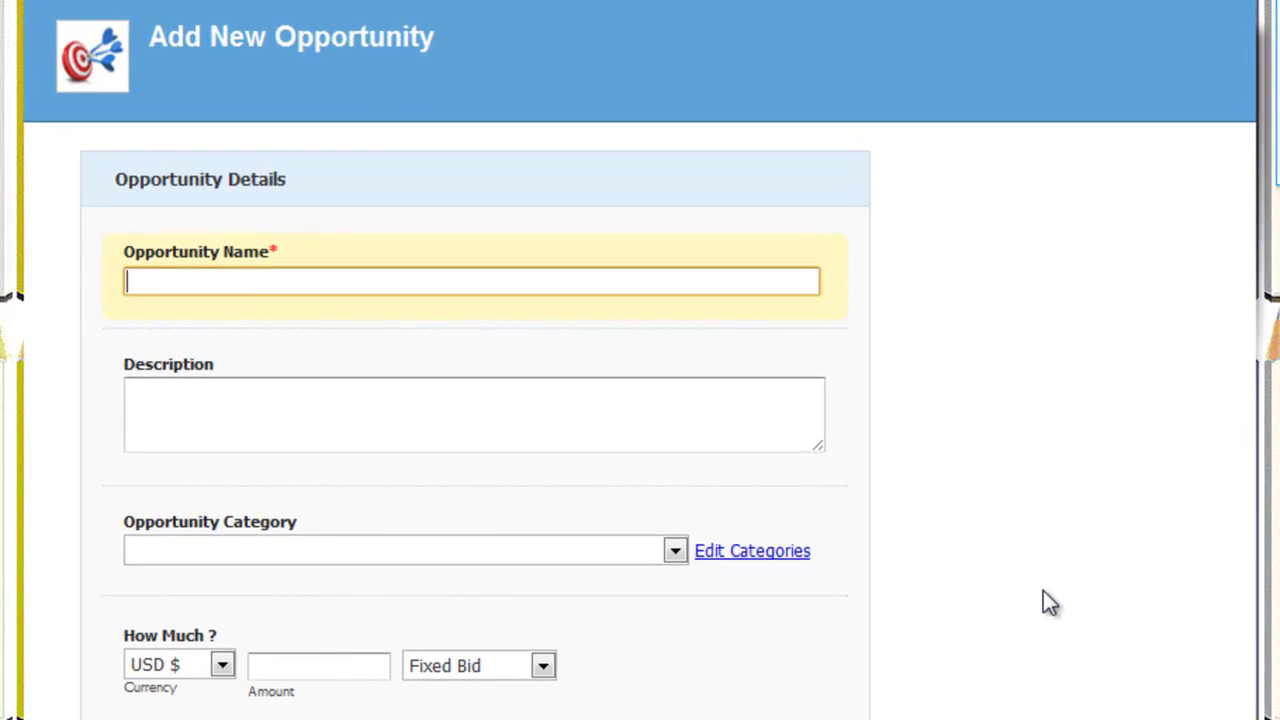
pyautogui.write('Speaking Pr')
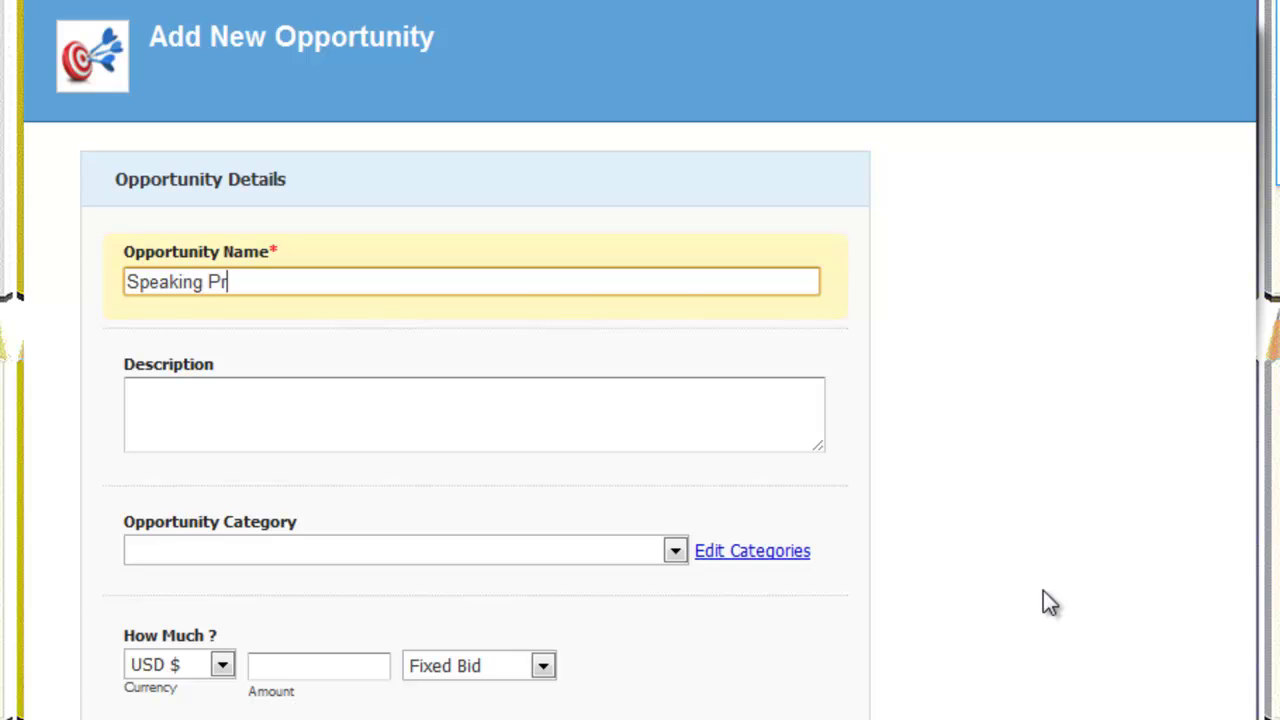
pyautogui.write('ogram at Consul')
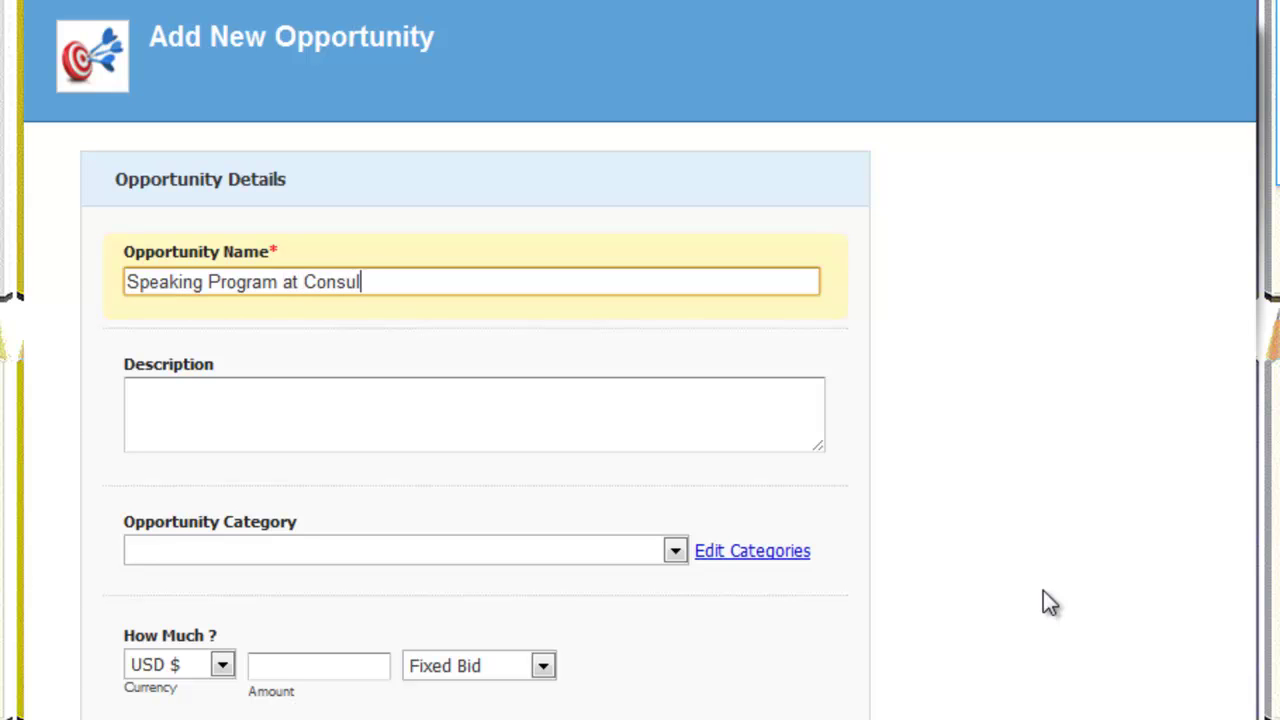
pyautogui.write('ting Consortium')
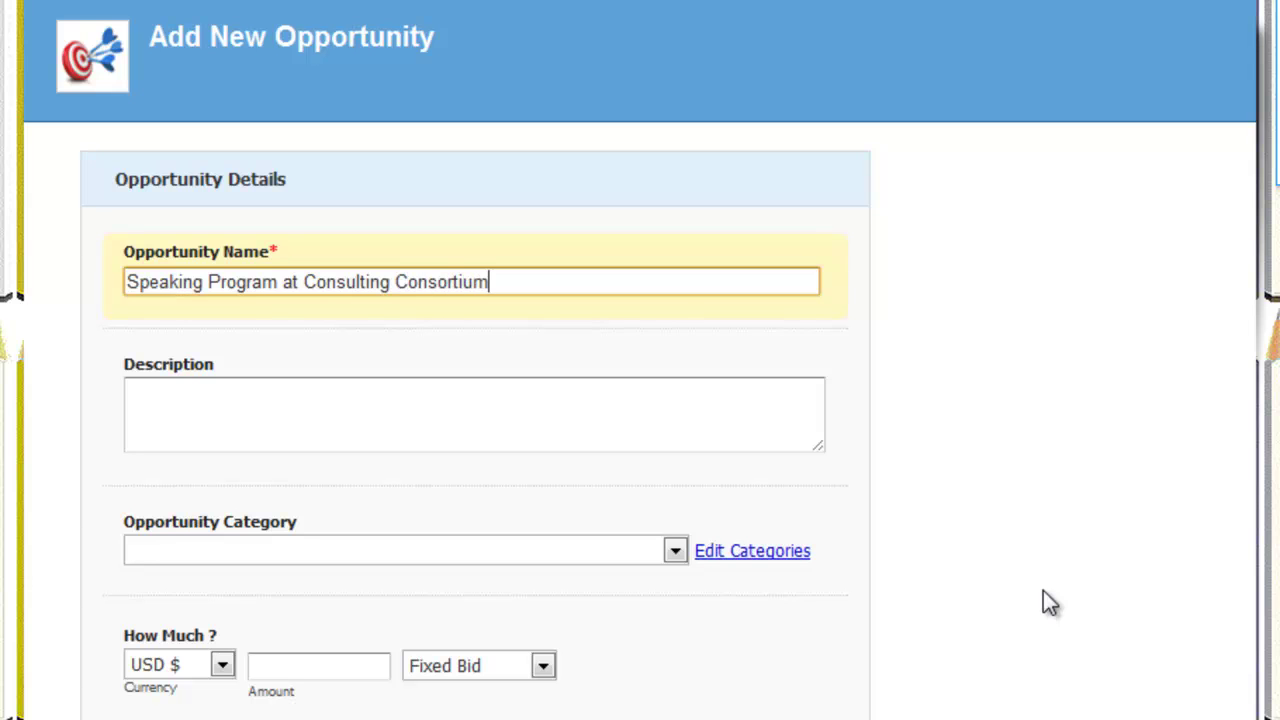
# Step: Enter the opportunity description "Keynote Address at Consulting Consortium"
pyautogui.click(495, 413)
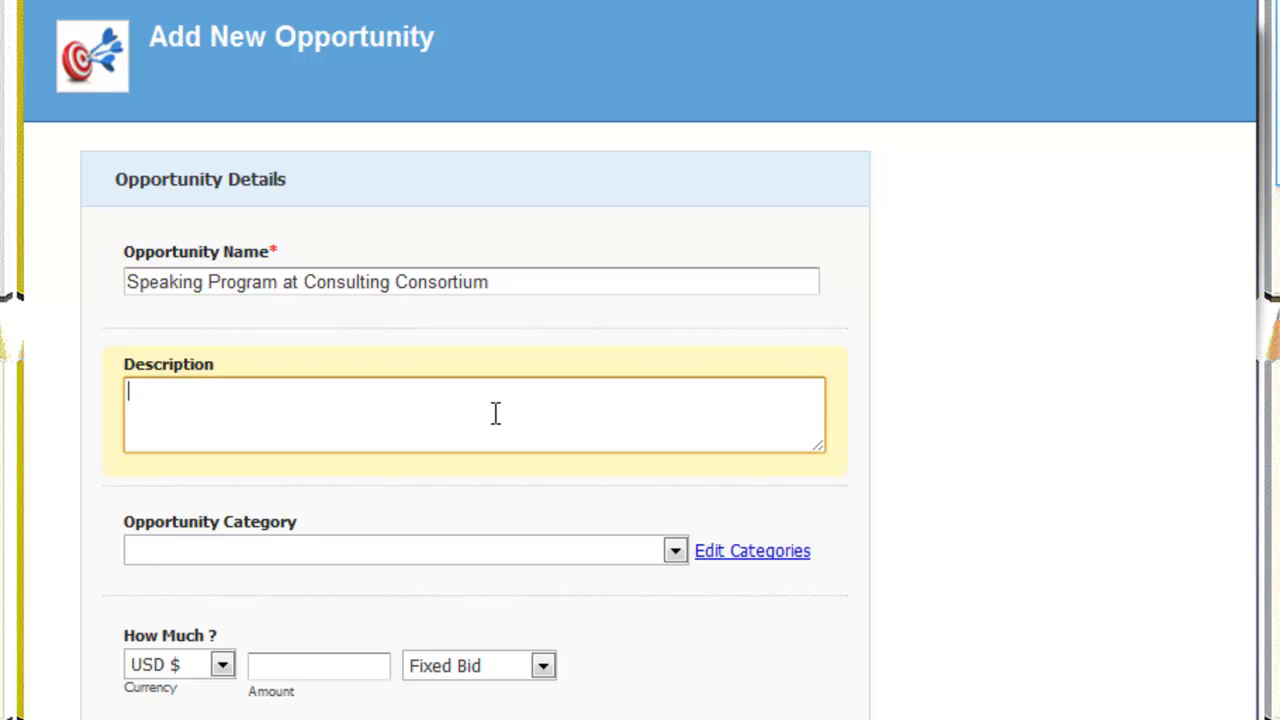
pyautogui.write('Keynote Address')
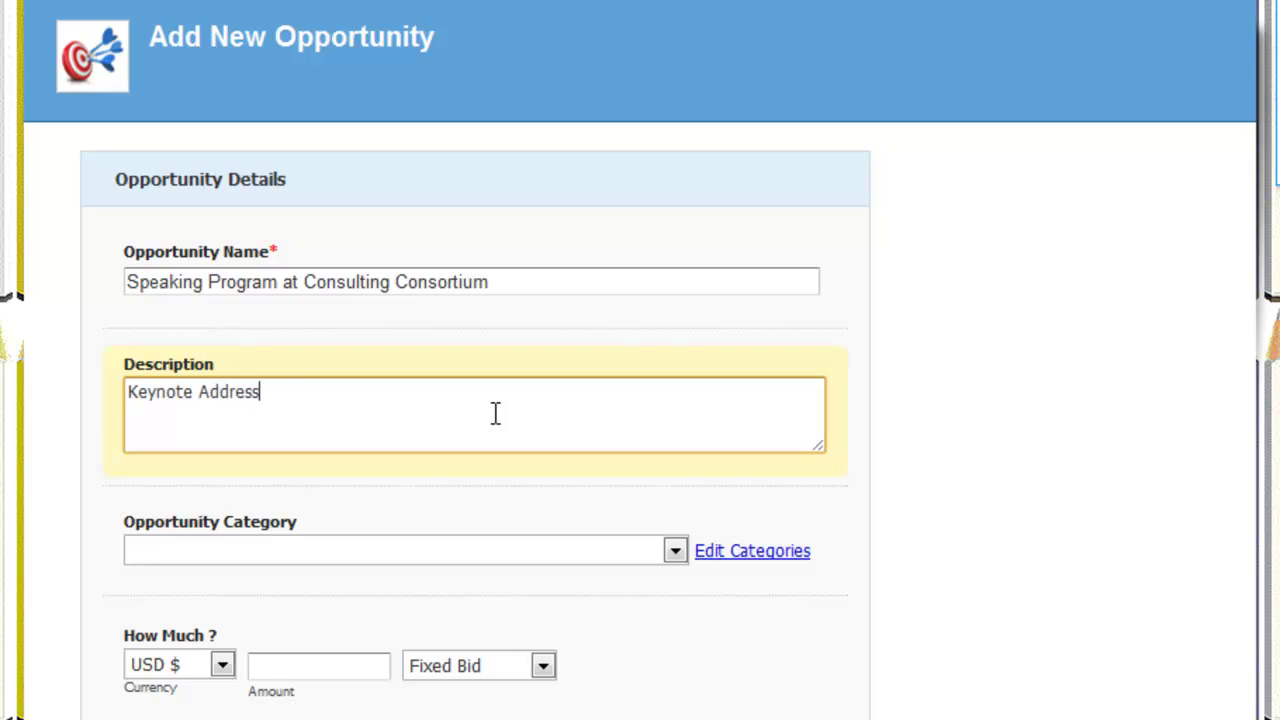
pyautogui.write(' at Consulting Cons')
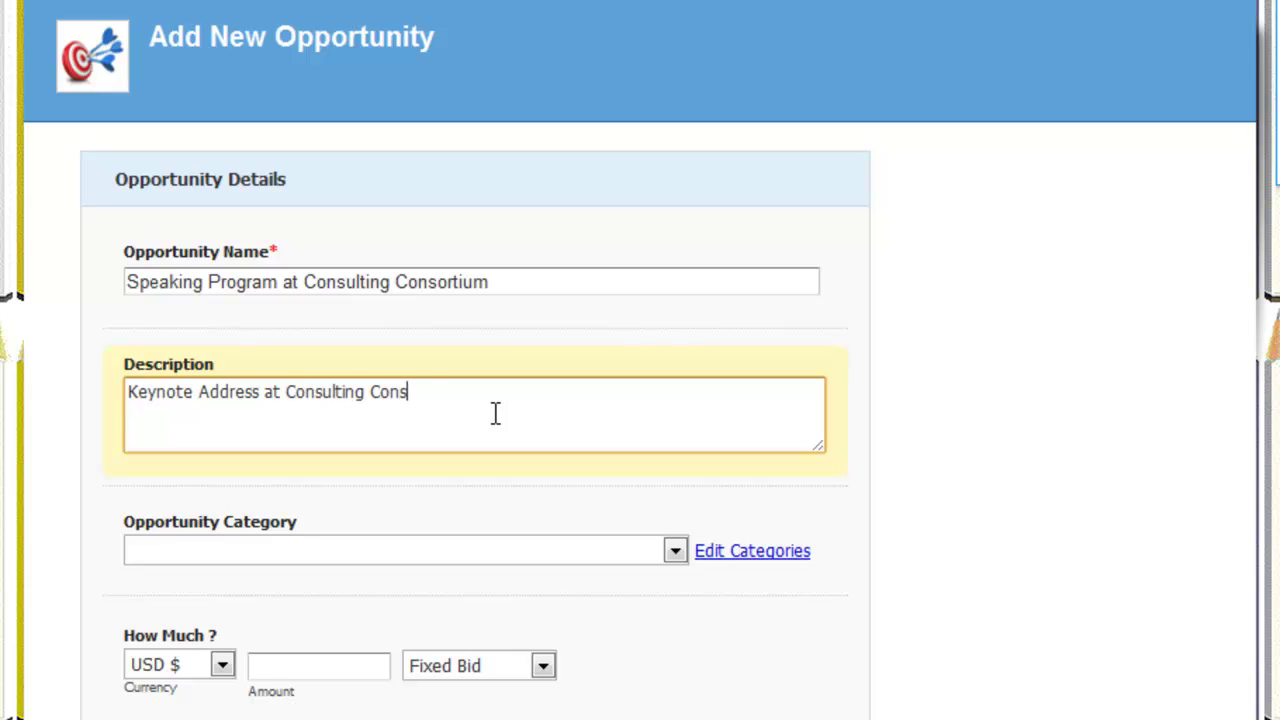
pyautogui.write('ortium')
# Step: Set the opportunity amount to 1000 and its category to Speaking
pyautogui.click(349, 664)
pyautogui.write('1000')
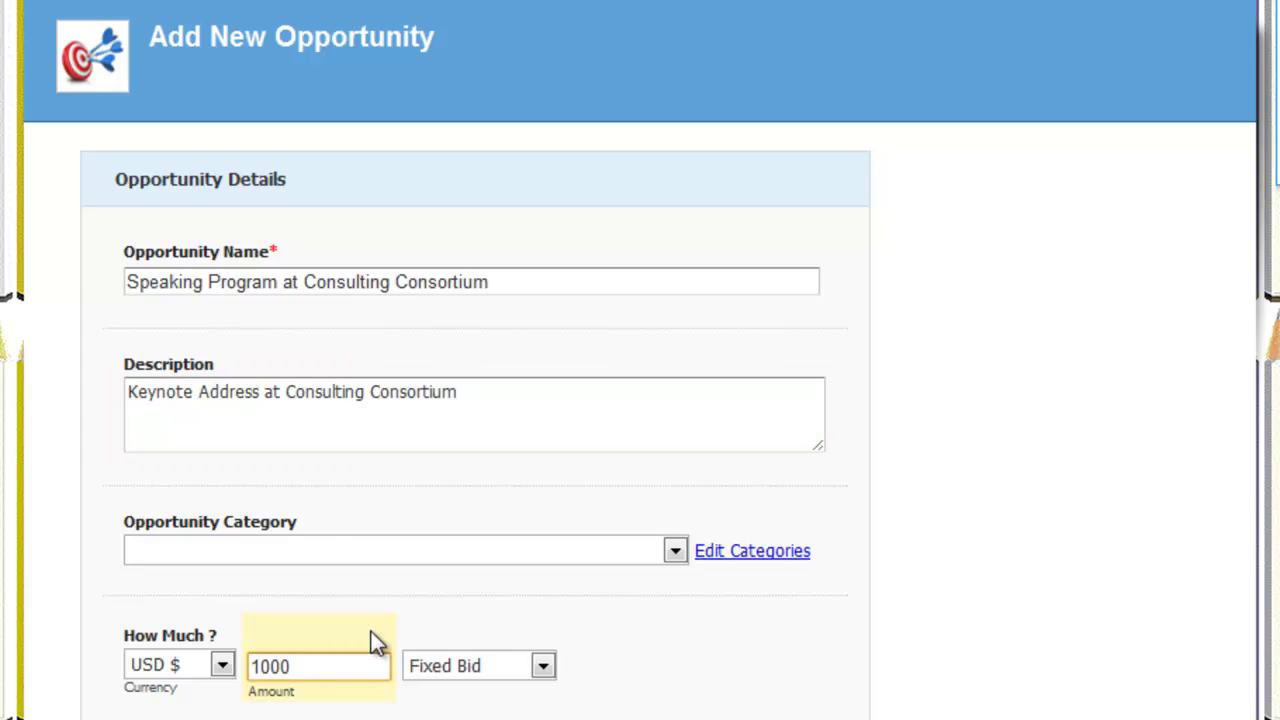
pyautogui.click(676, 554)
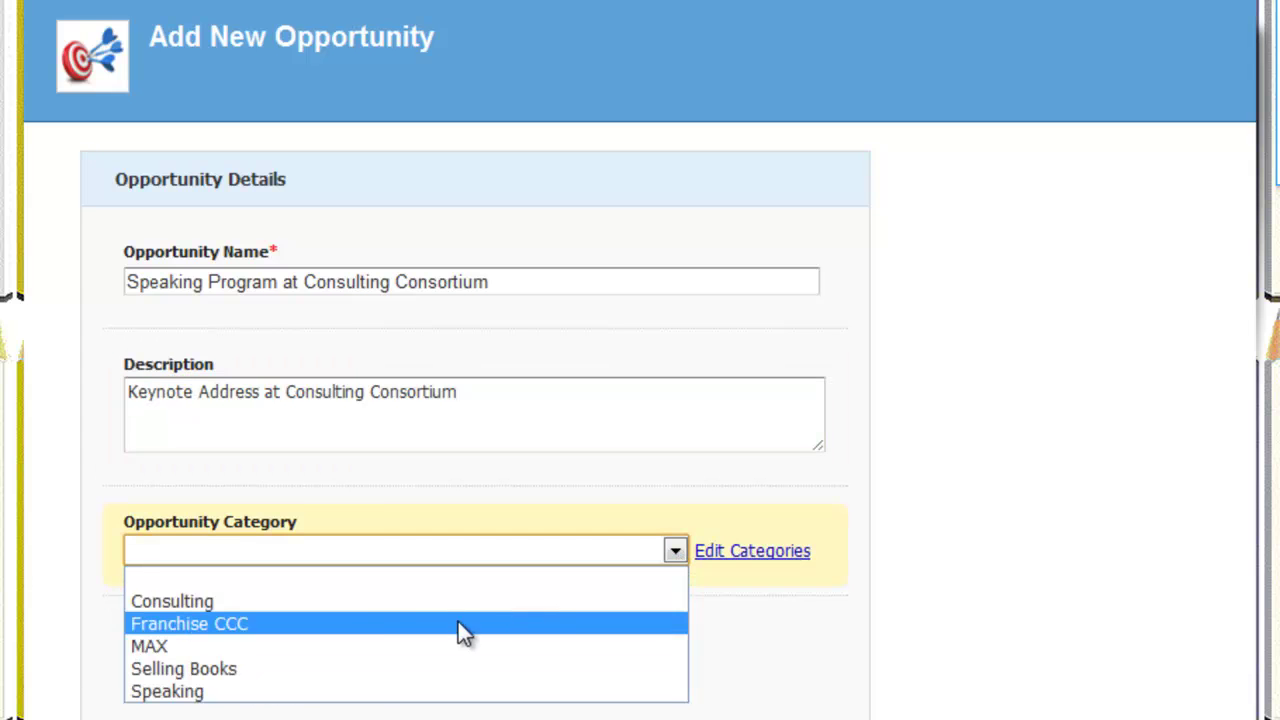
pyautogui.click(241, 695)
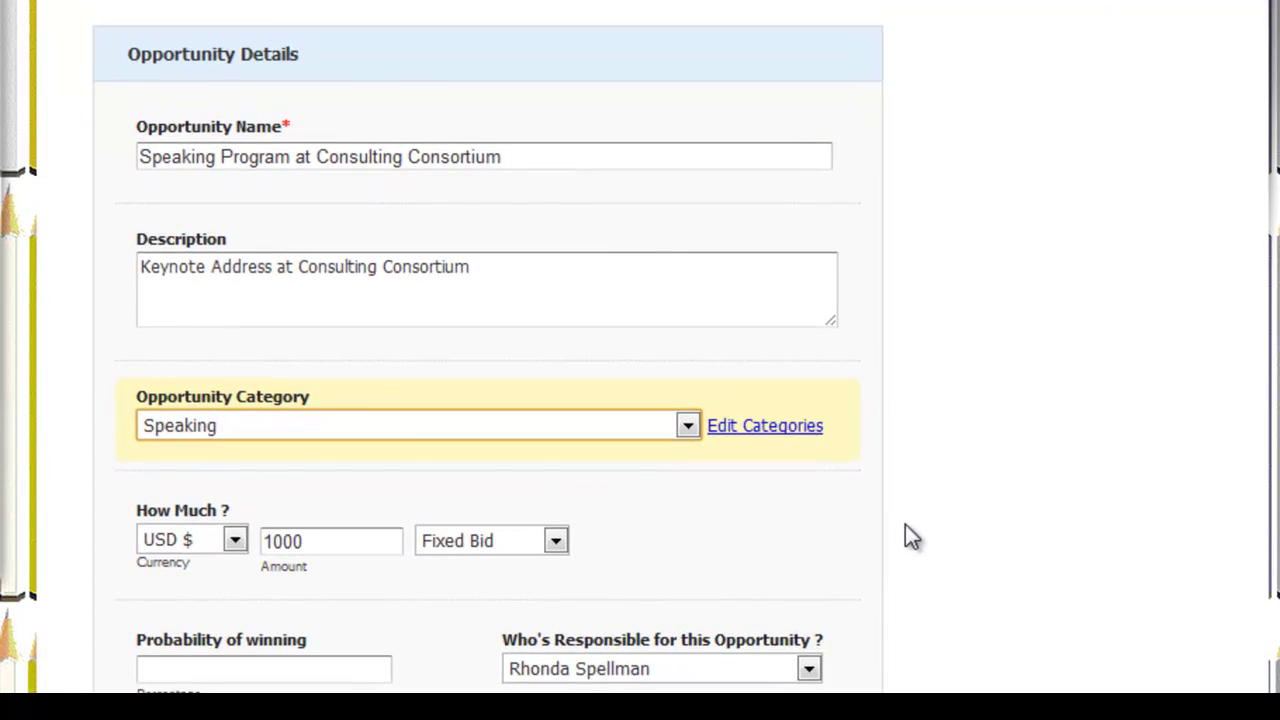
# Step: Set the opportunity's probability of winning to 70%
pyautogui.scroll(-3, 903, 562)
pyautogui.click(384, 563)
pyautogui.write('70%')
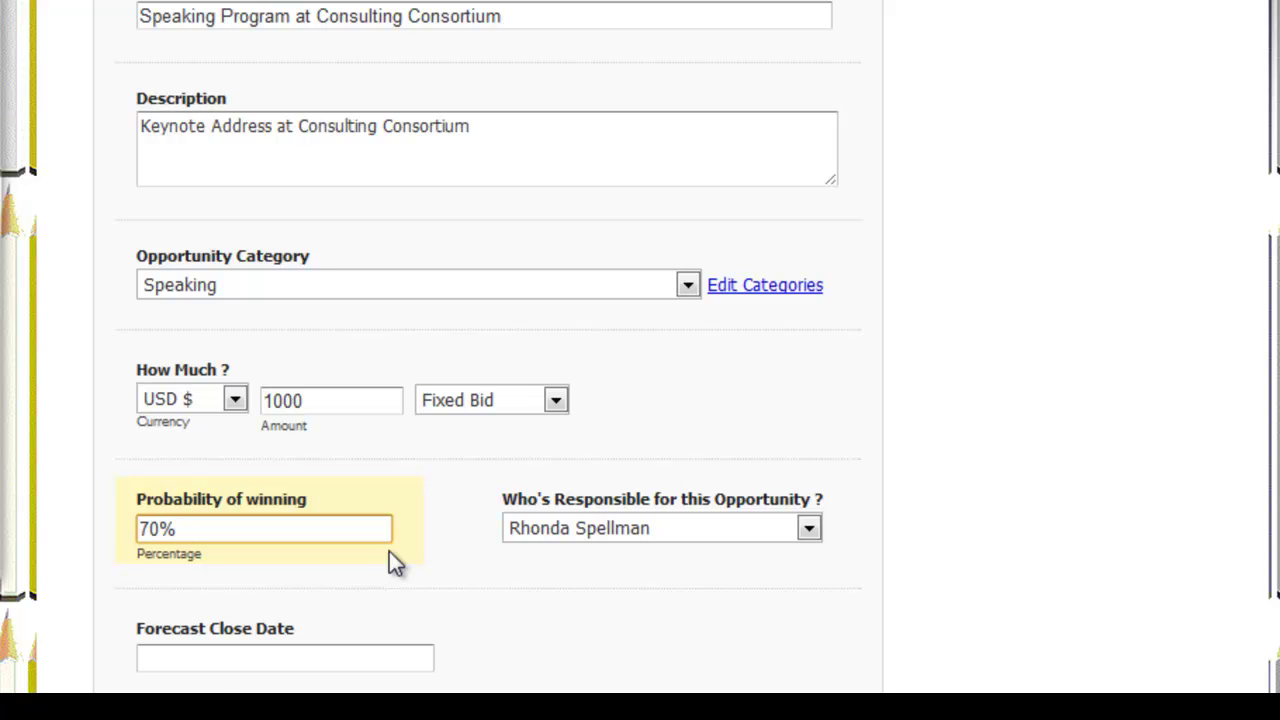
# Step: Set the forecast close date to Thu 30-Jun-2011 and add the opportunity to the contact
pyautogui.scroll(-3, 497, 561)
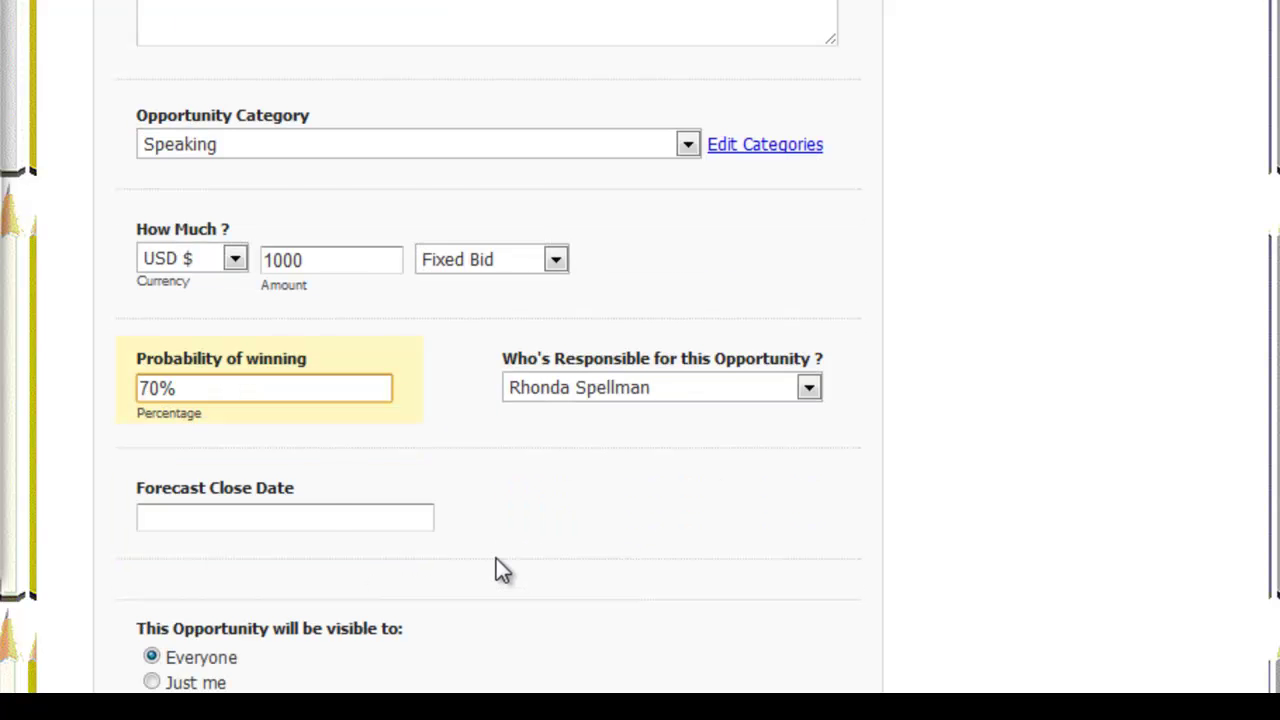
pyautogui.click(313, 517)
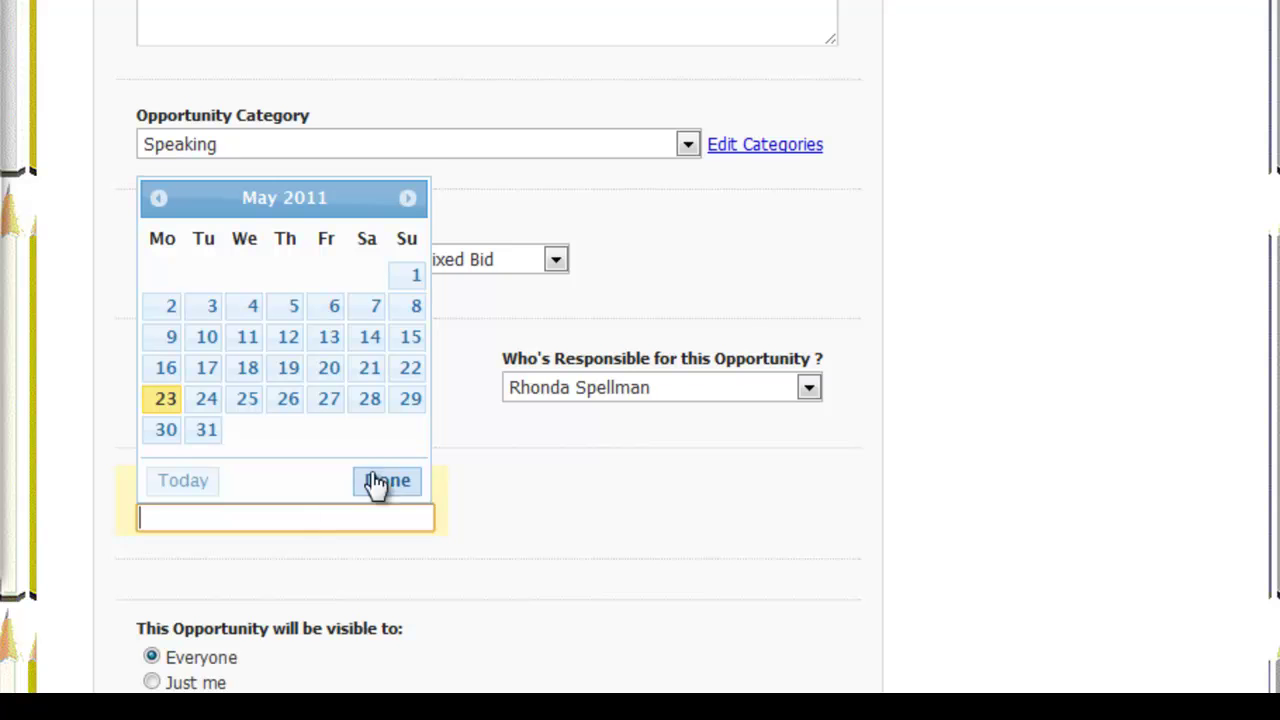
pyautogui.click(409, 205)
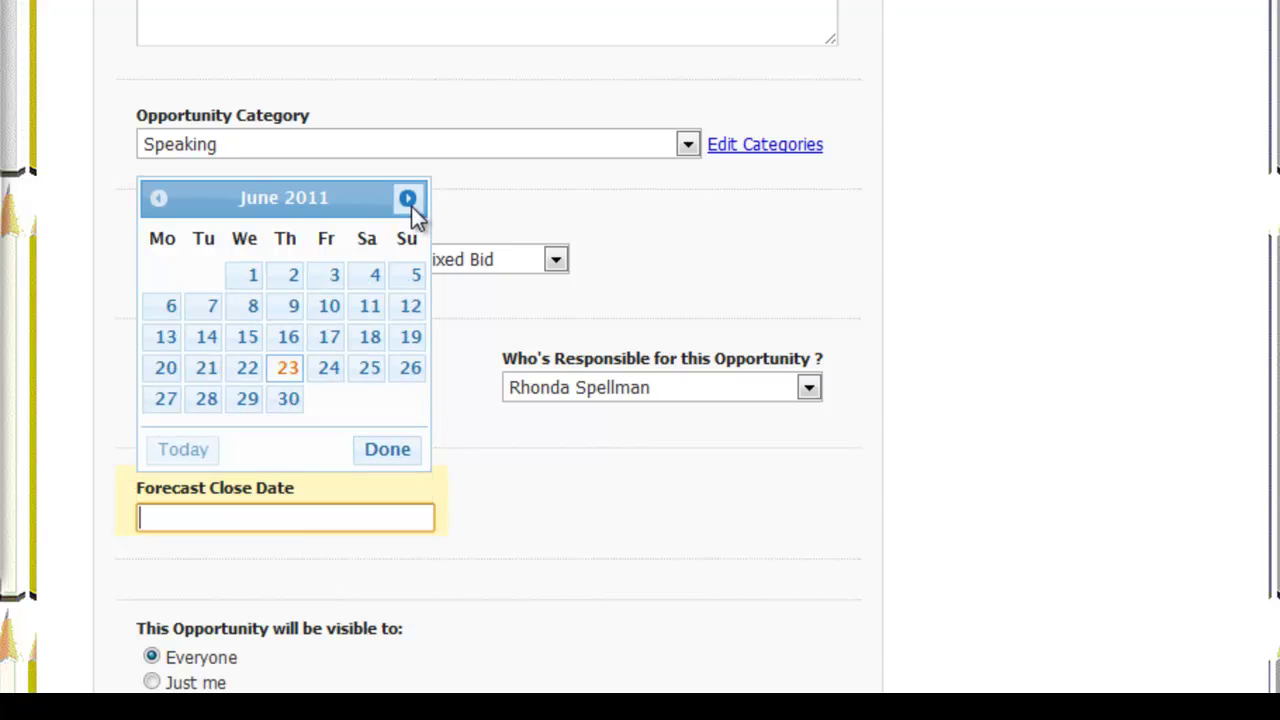
pyautogui.click(288, 400)
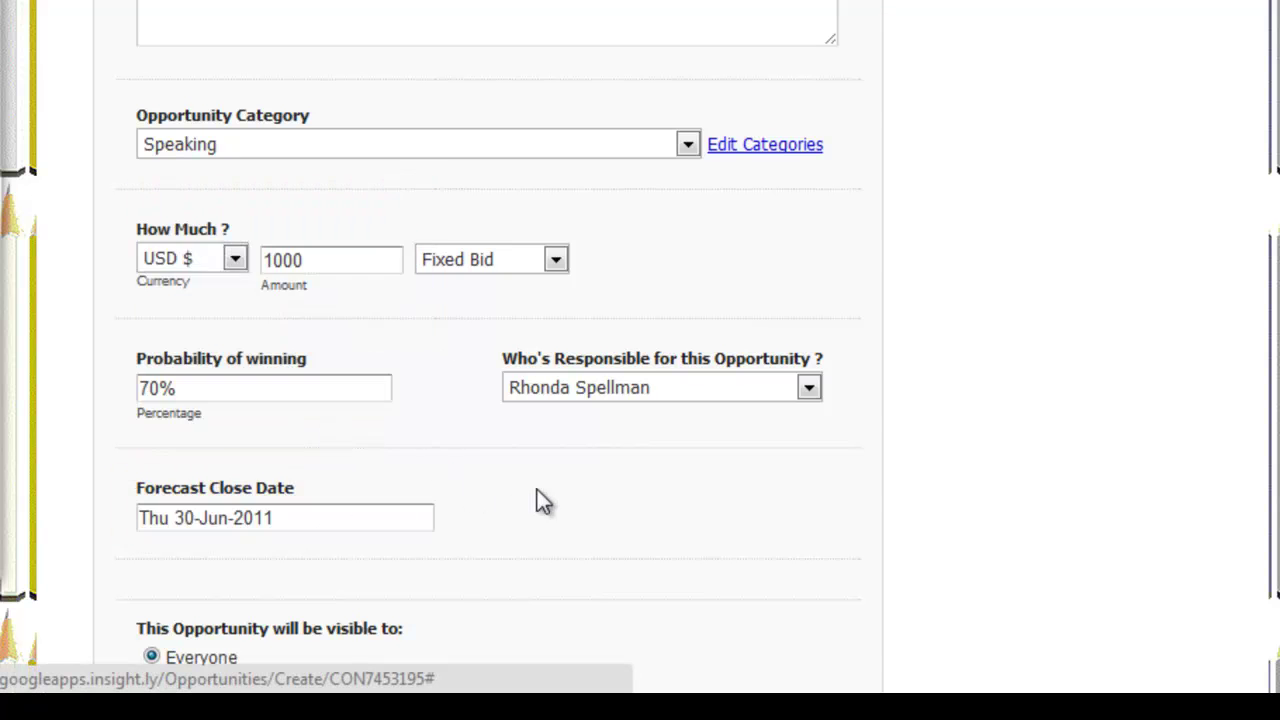
pyautogui.scroll(-3, 586, 489)
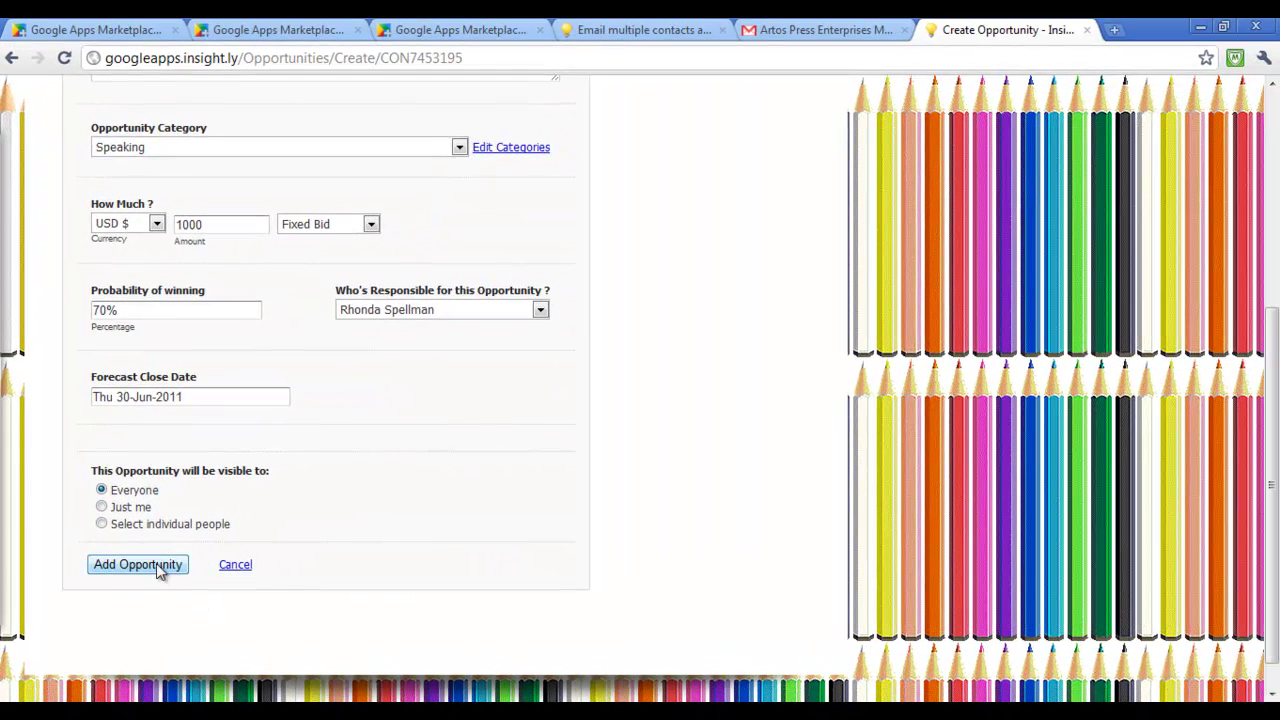
pyautogui.click(170, 552)
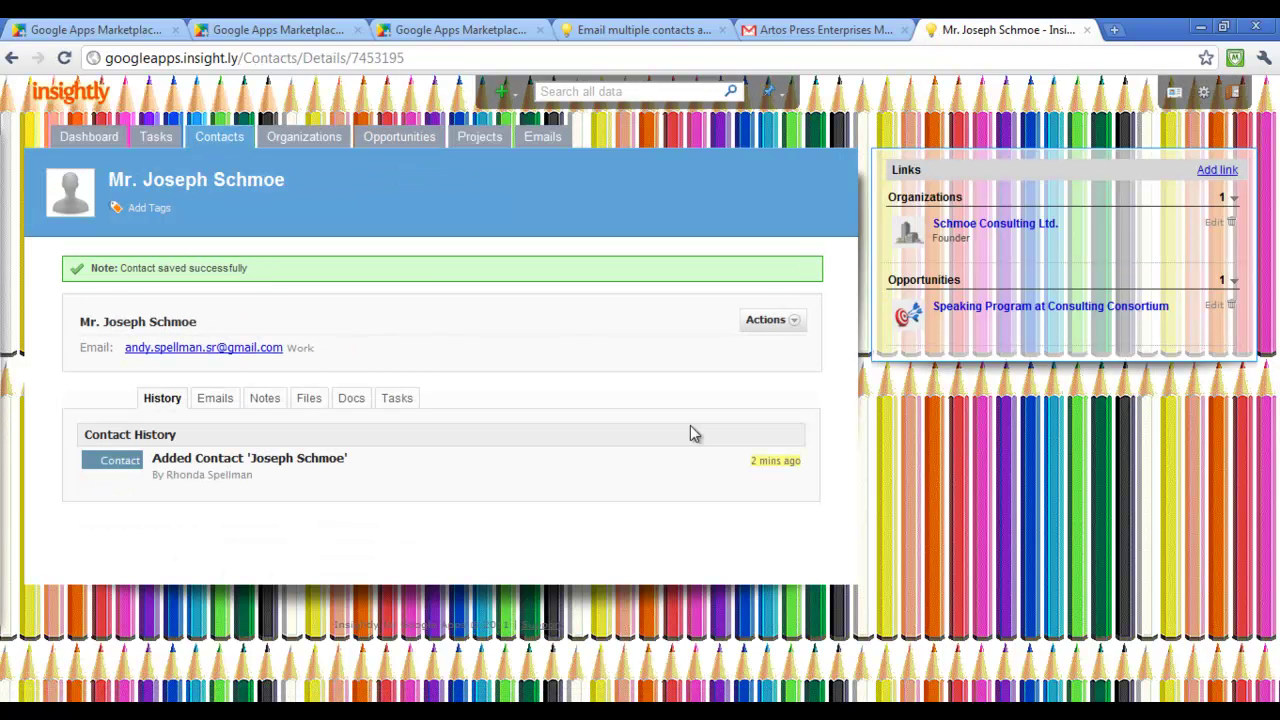
# Step: Start a new task for the contact and title it "Email Availability Schedule to Schmoe Consulting"
pyautogui.click(793, 322)
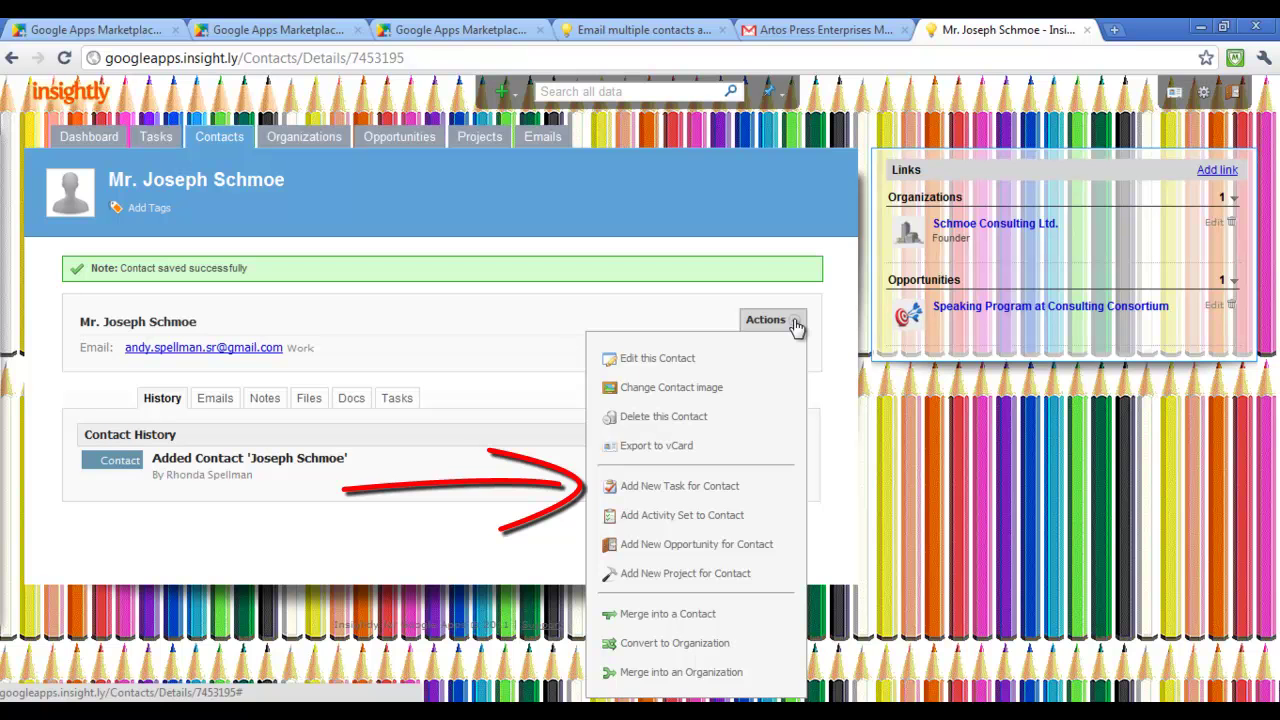
pyautogui.click(695, 488)
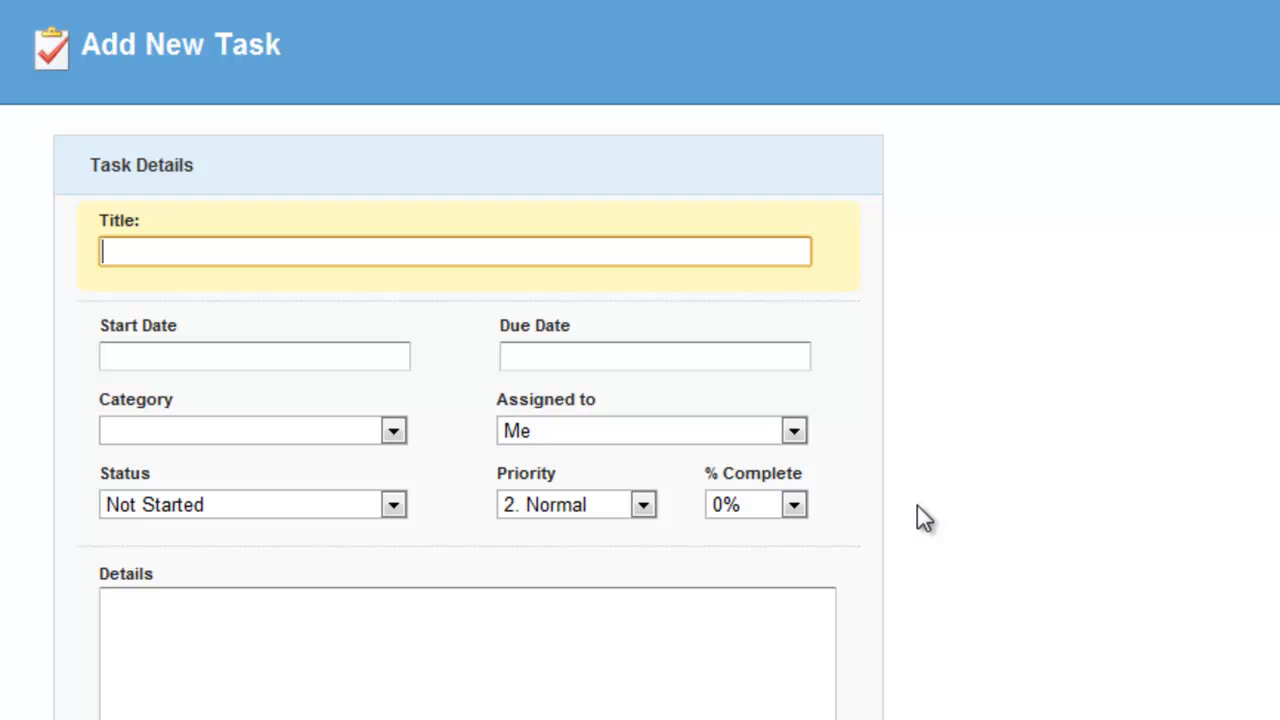
pyautogui.write('Email Avail')
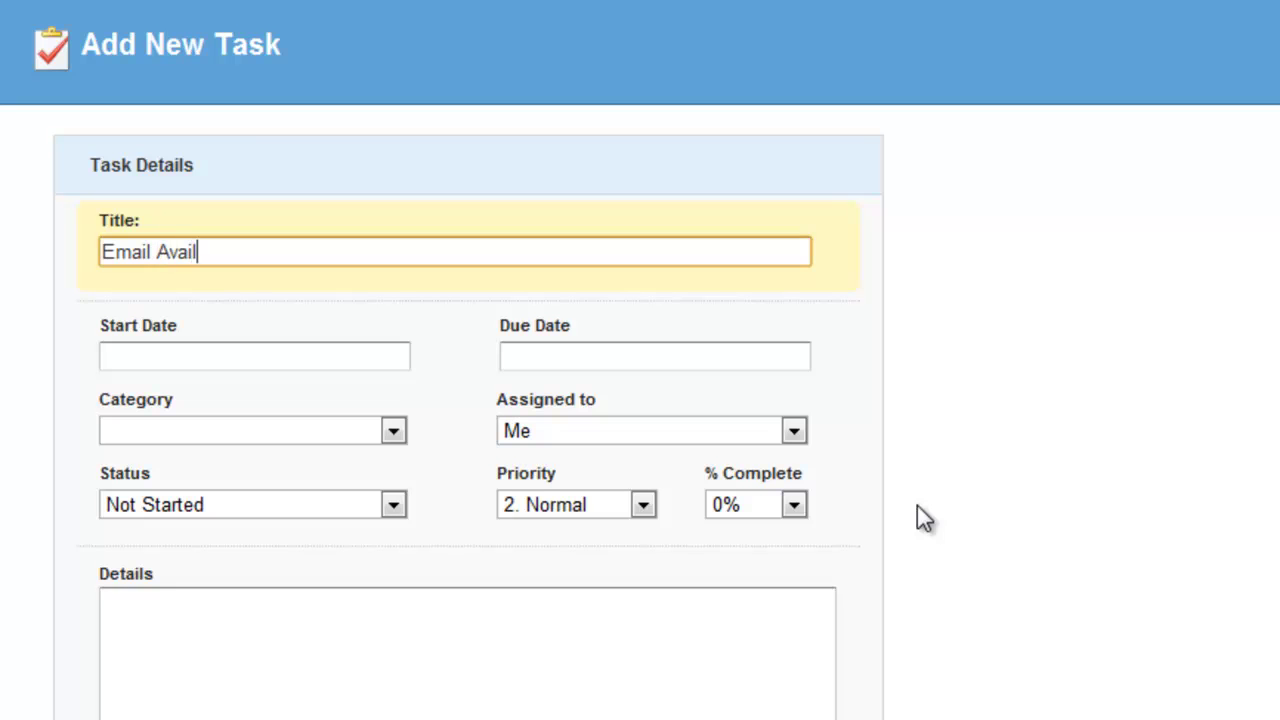
pyautogui.write('ability Schedu')
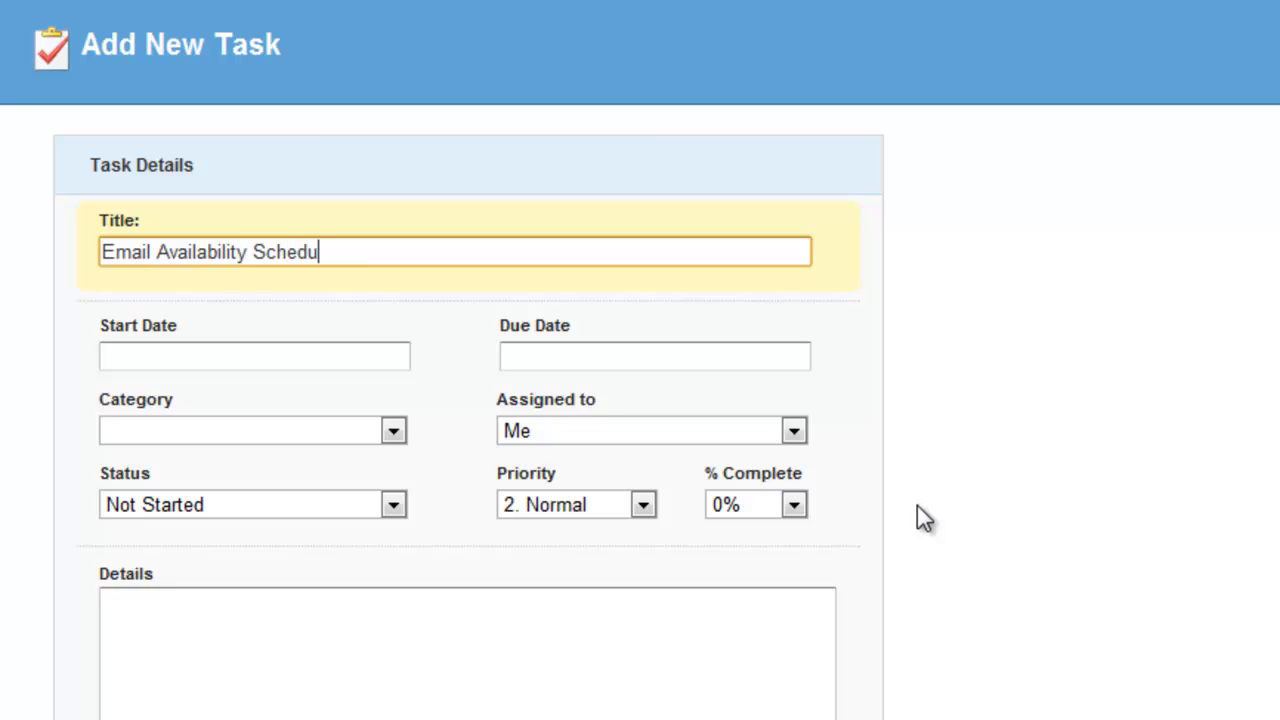
pyautogui.write('le to Schmoe Con')
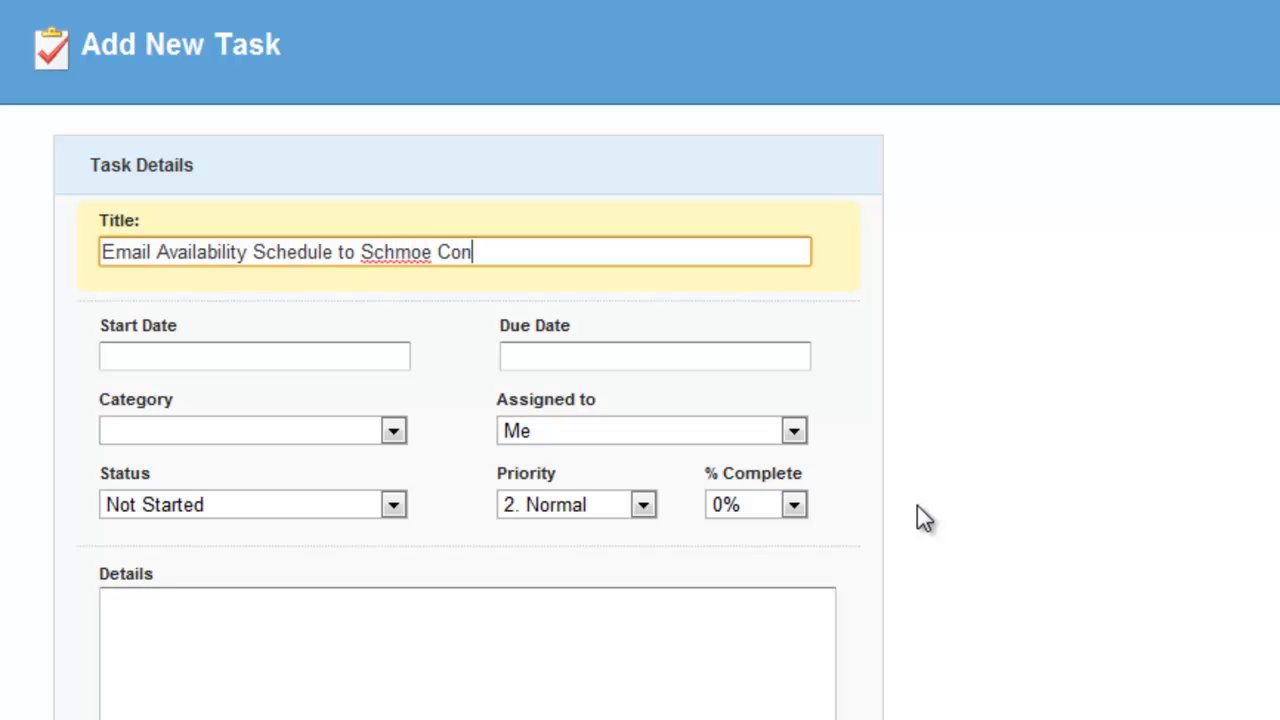
pyautogui.write('sulting')
# Step: Set the task's category to Email, add a reminder for Mon 23-May-2011 at 9:00 AM, and save the task
pyautogui.click(394, 431)
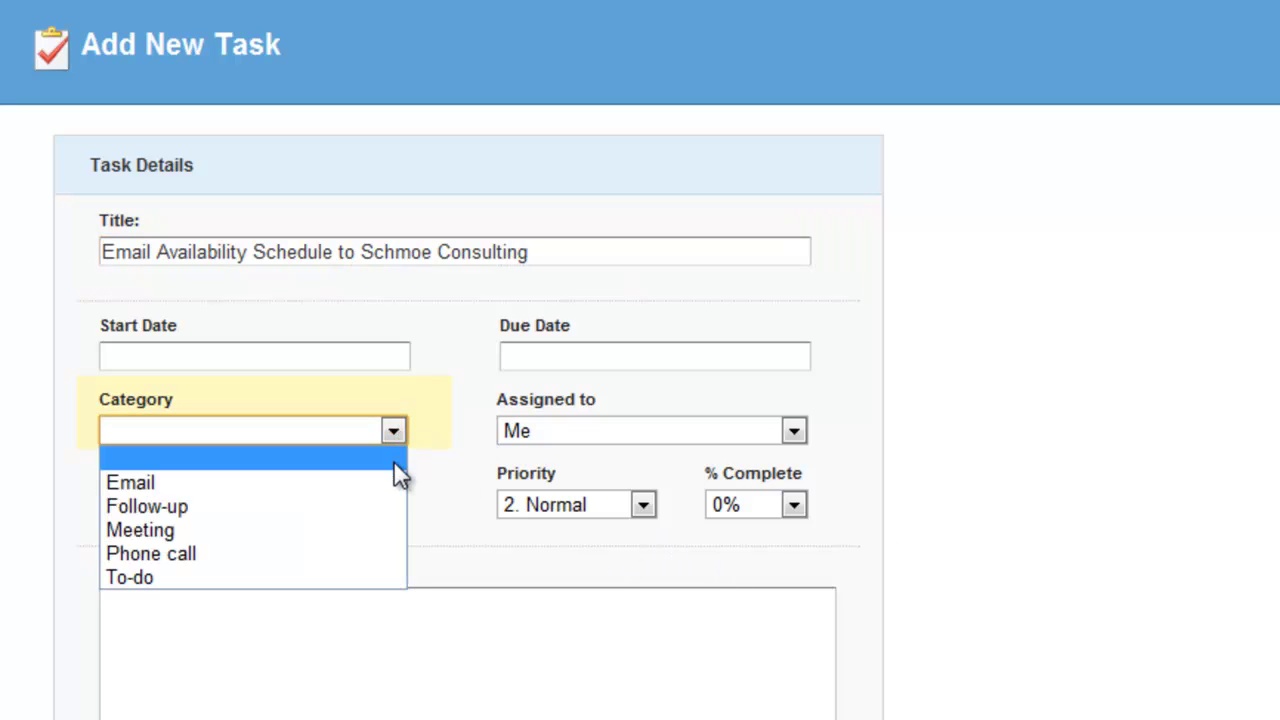
pyautogui.click(331, 481)
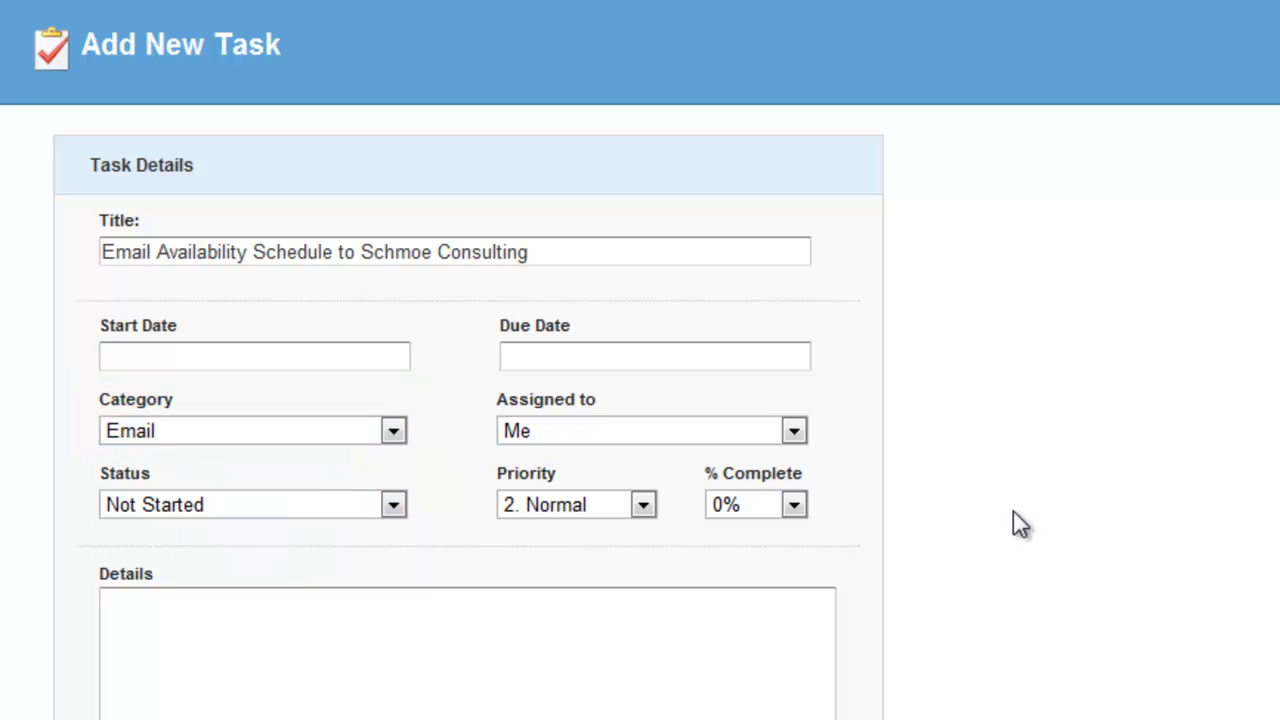
pyautogui.scroll(-3, 1011, 523)
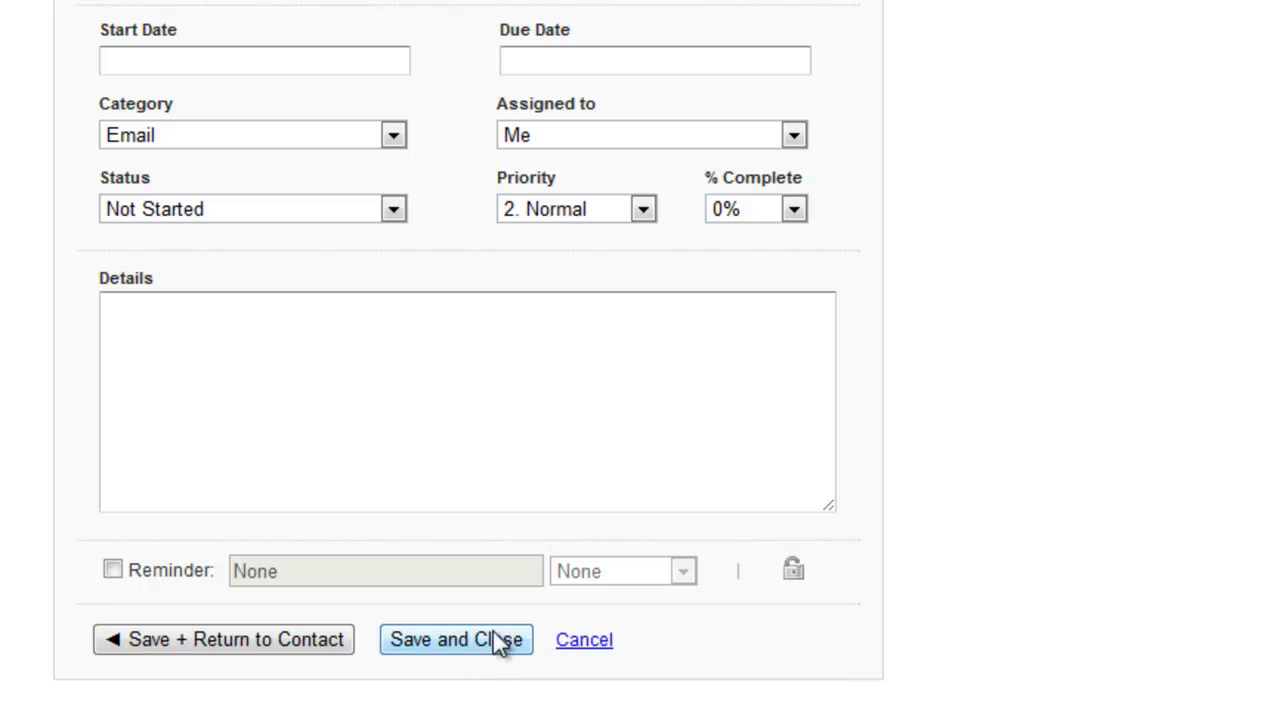
pyautogui.click(113, 569)
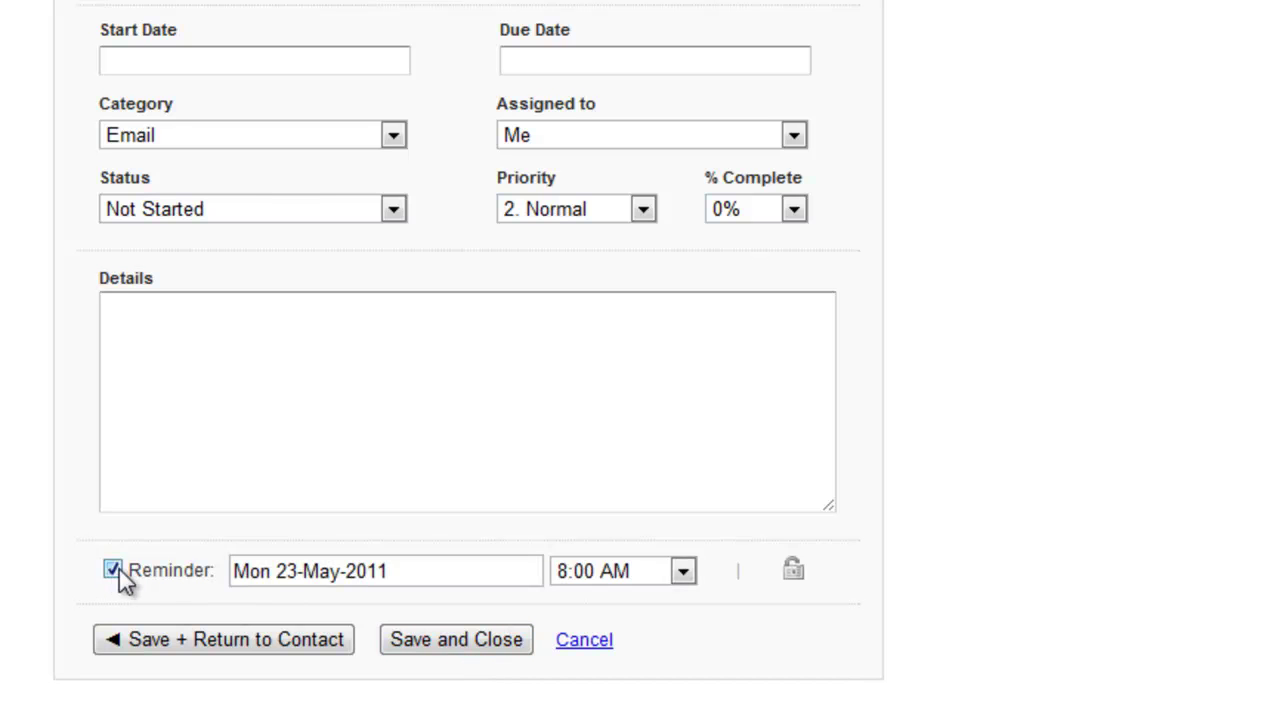
pyautogui.click(683, 573)
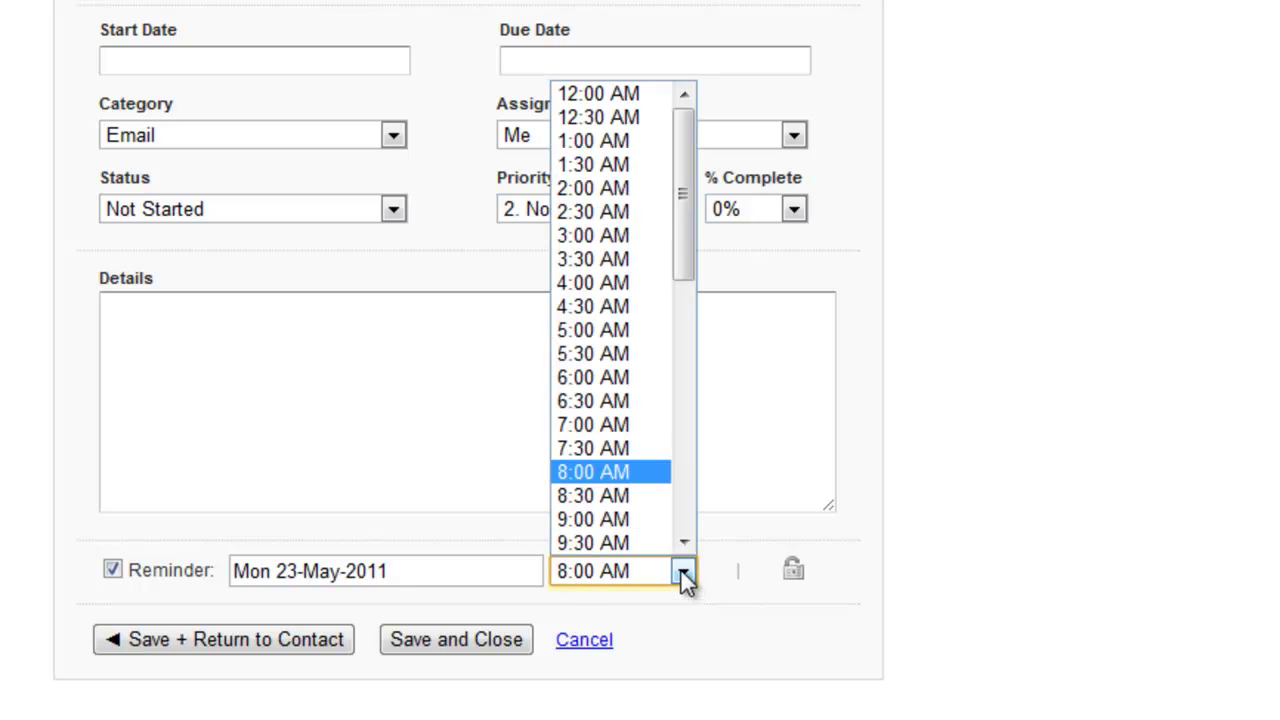
pyautogui.click(633, 518)
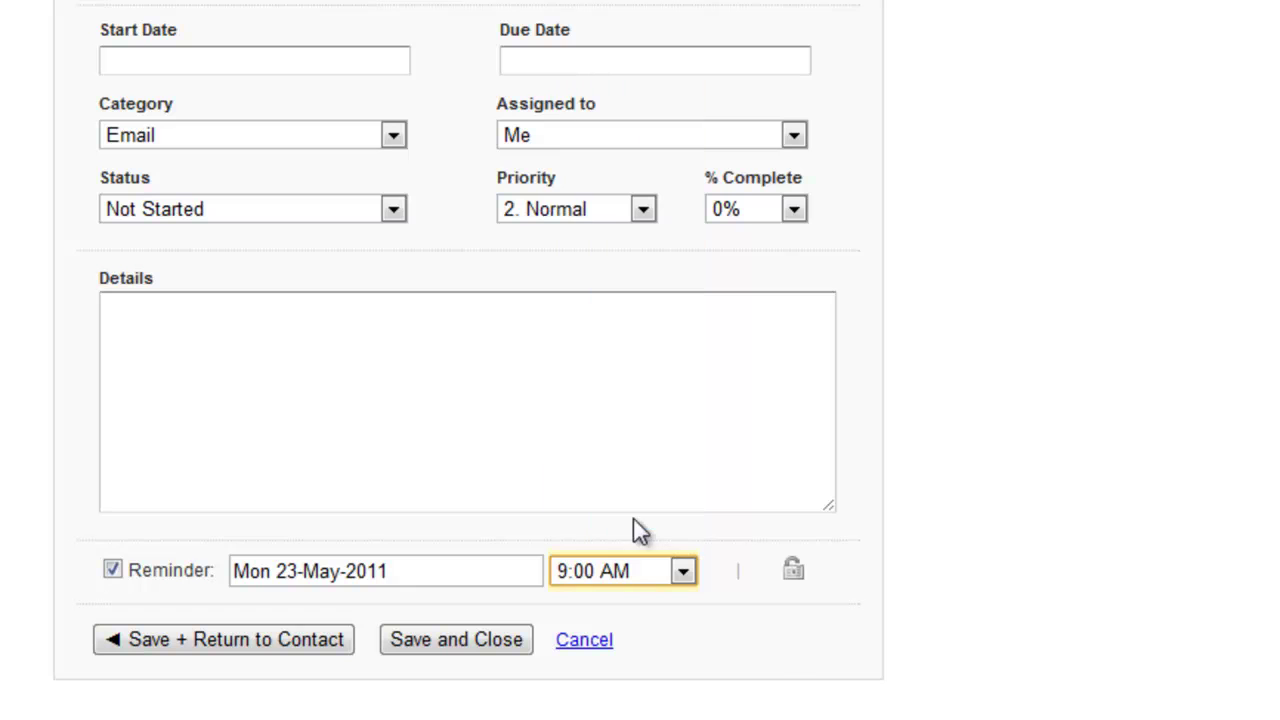
pyautogui.click(478, 640)
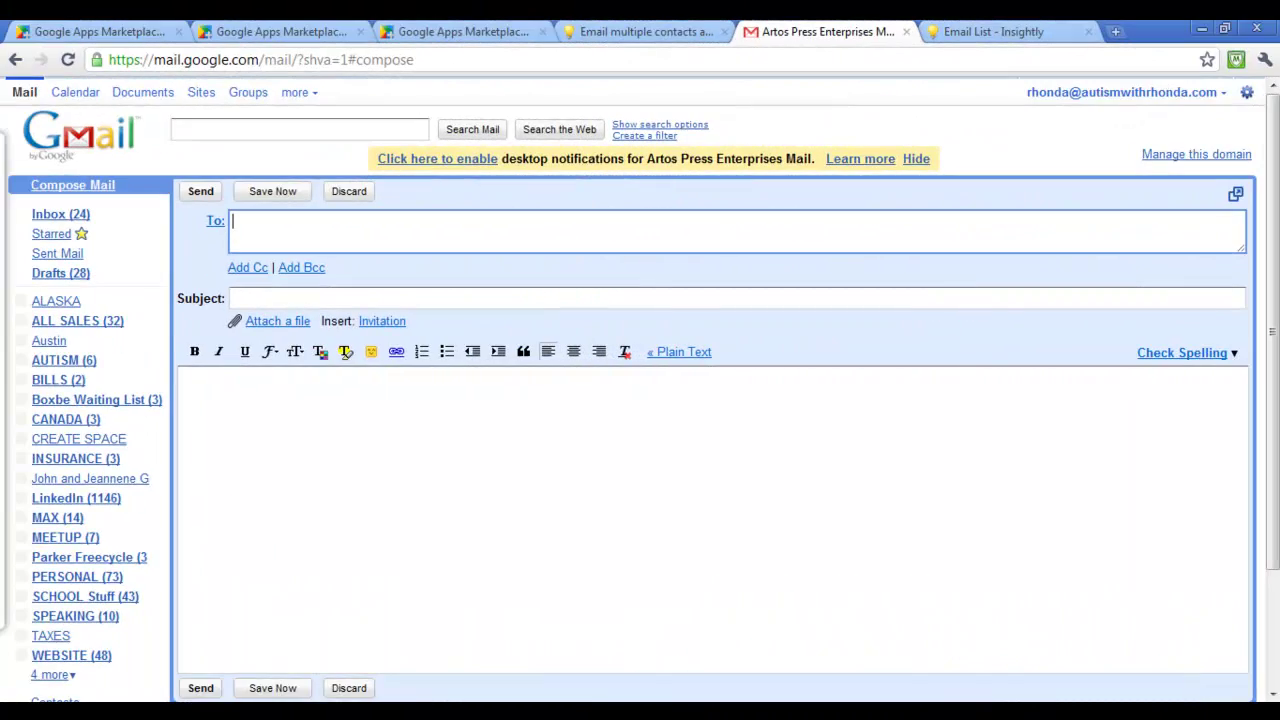
# Step: In Gmail, address the new email to the contact and add the Insightly mailbox address as Bcc
pyautogui.write('and')
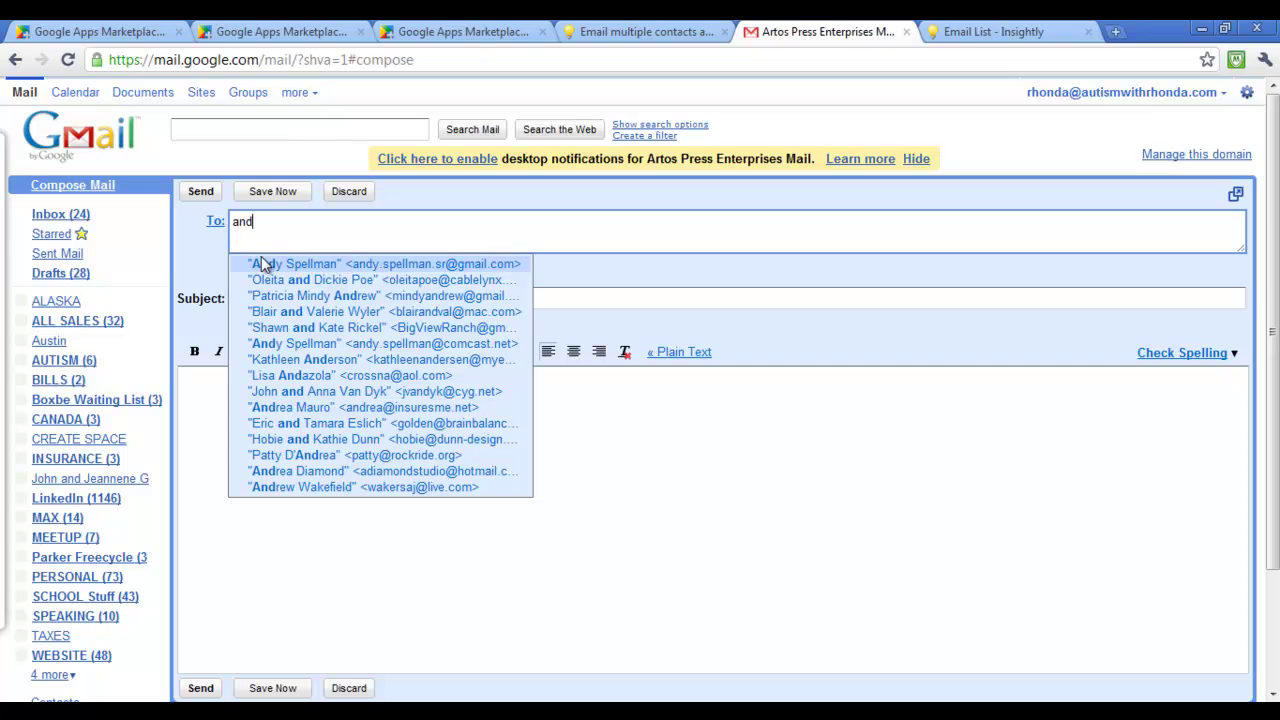
pyautogui.click(282, 266)
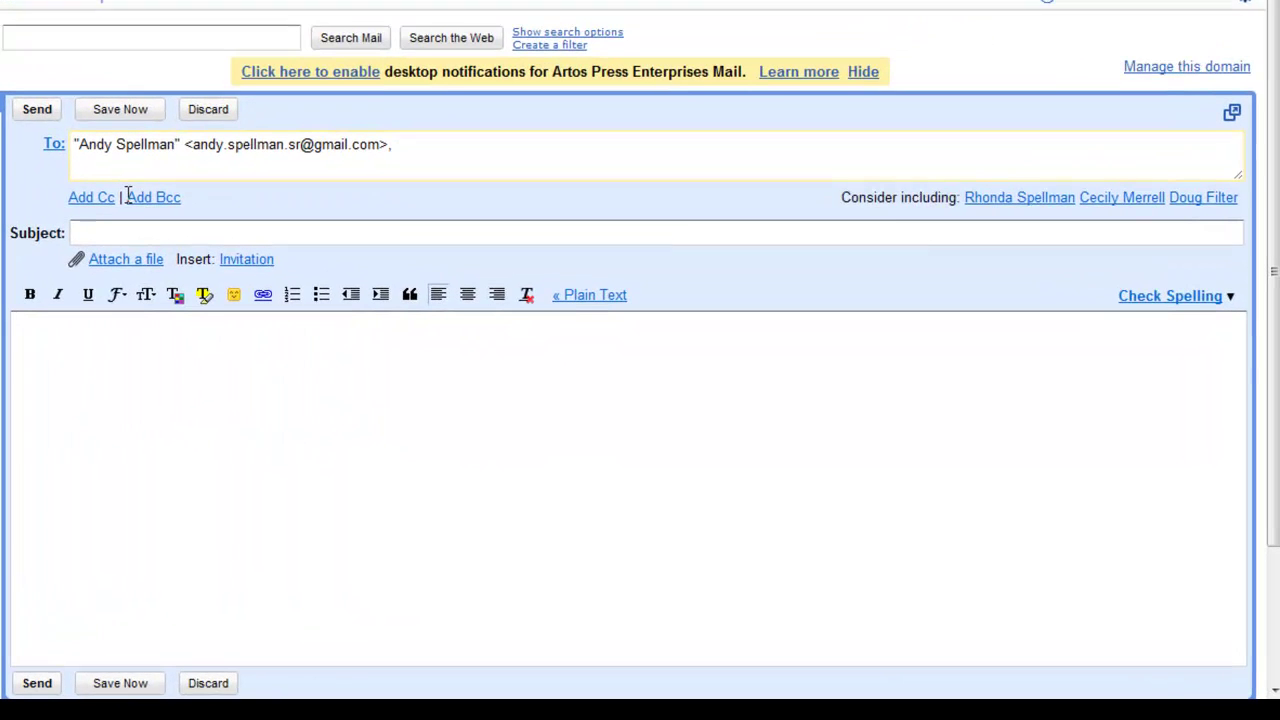
pyautogui.click(146, 198)
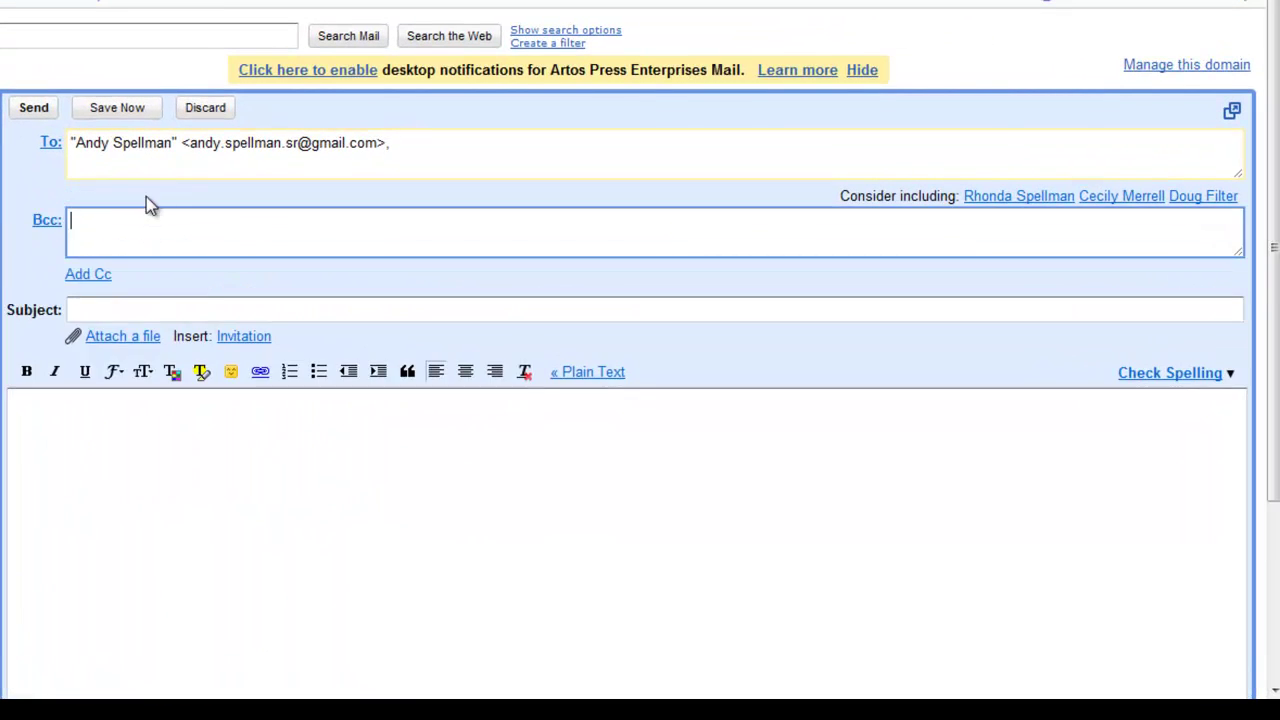
pyautogui.hotkey('ctrl', 'v')
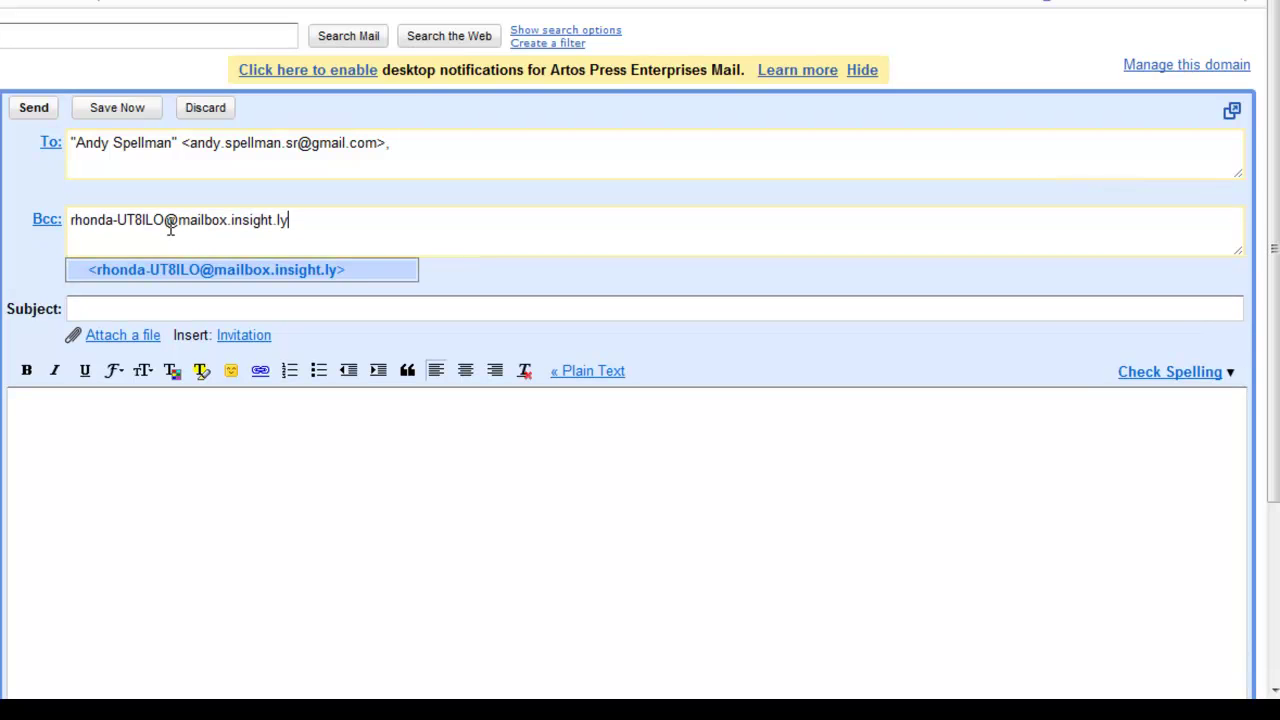
# Step: Give the email the subject "Speaking Availability Dates"
pyautogui.click(115, 308)
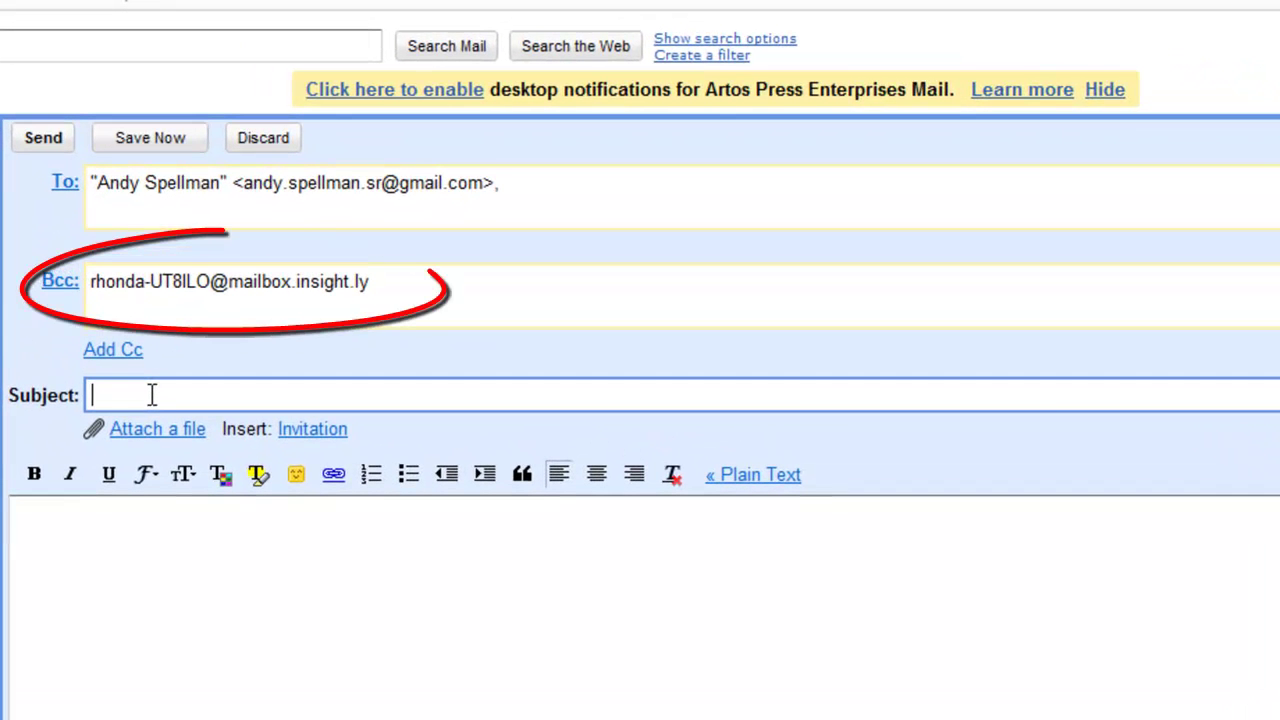
pyautogui.write('Speaking ')
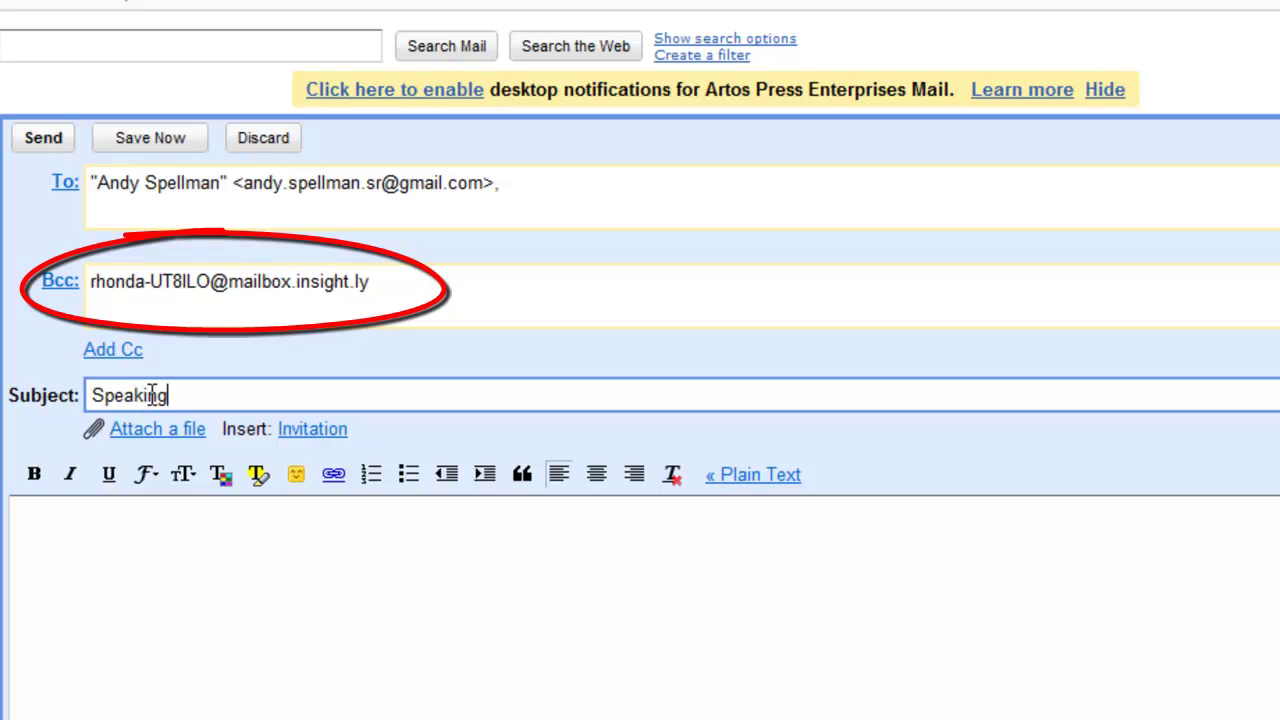
pyautogui.write('Availabi')
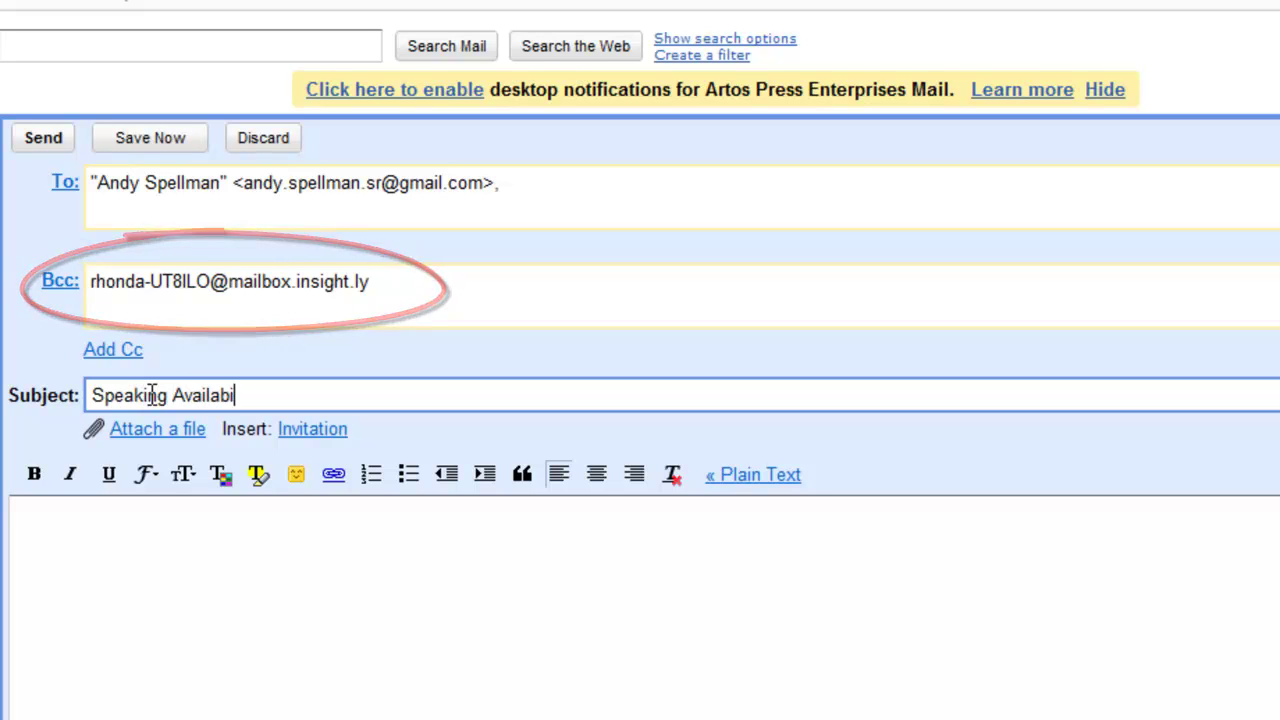
pyautogui.write('lity Dates')
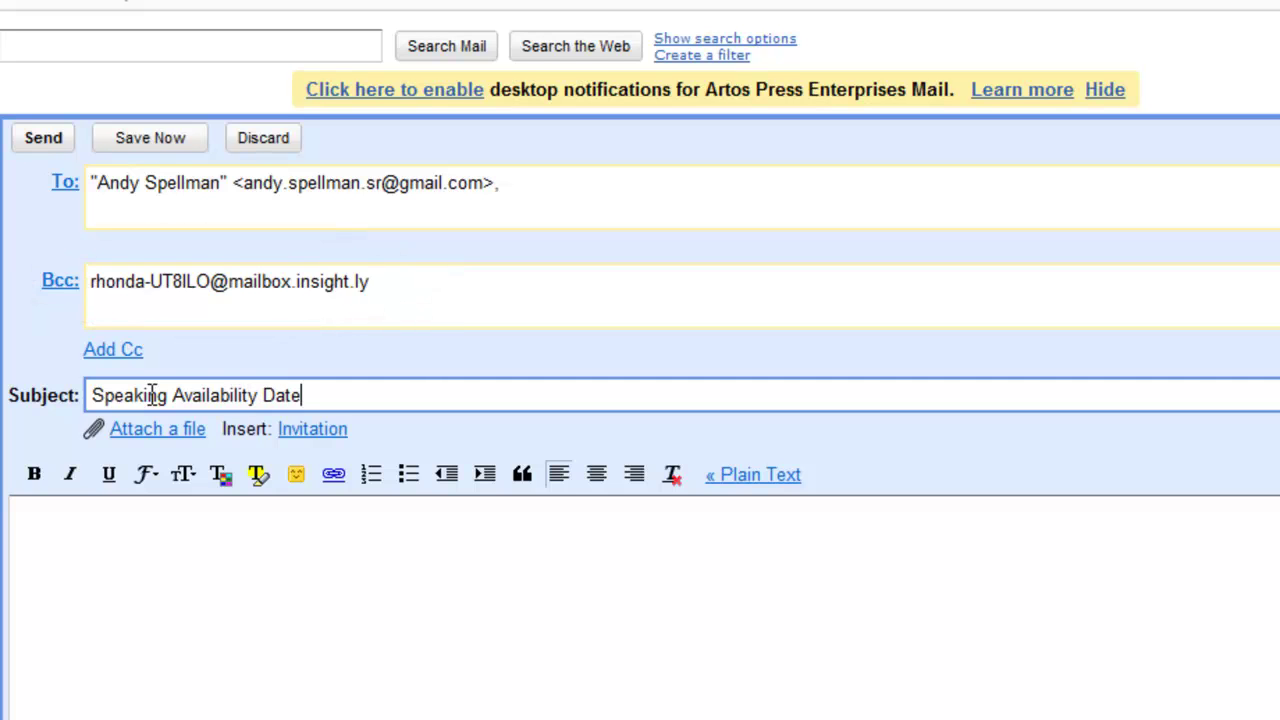
# Step: Write the email body with a greeting to the contact, "I am open to speak on July 24th - 26th." and "Please advise."
pyautogui.click(175, 541)
pyautogui.write('Dear Mr. Schmoe,')
pyautogui.press('Return')
pyautogui.press('Return')
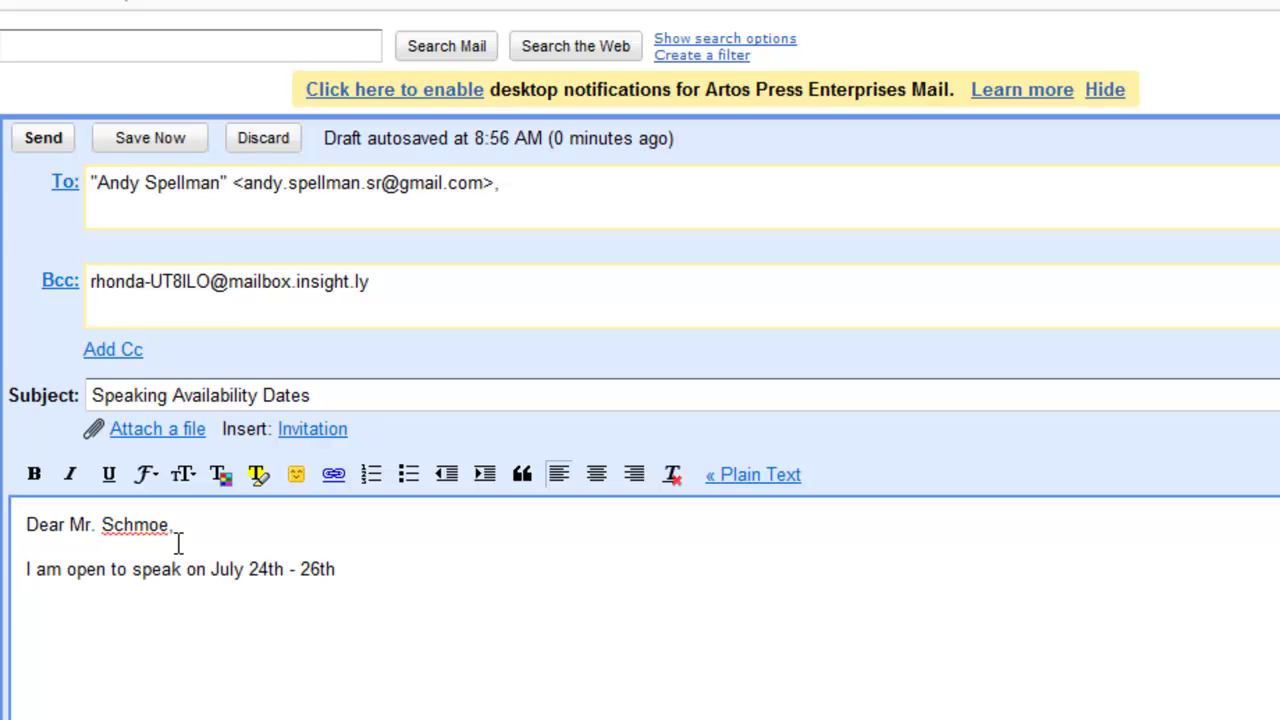
pyautogui.write('.')
pyautogui.press('Return')
pyautogui.press('Return')
pyautogui.write('Please advise.')
pyautogui.press('Return')
pyautogui.press('Return')
# Step: Sign the email with the sender's full name and phone number, and send it
pyautogui.write('Rhon')
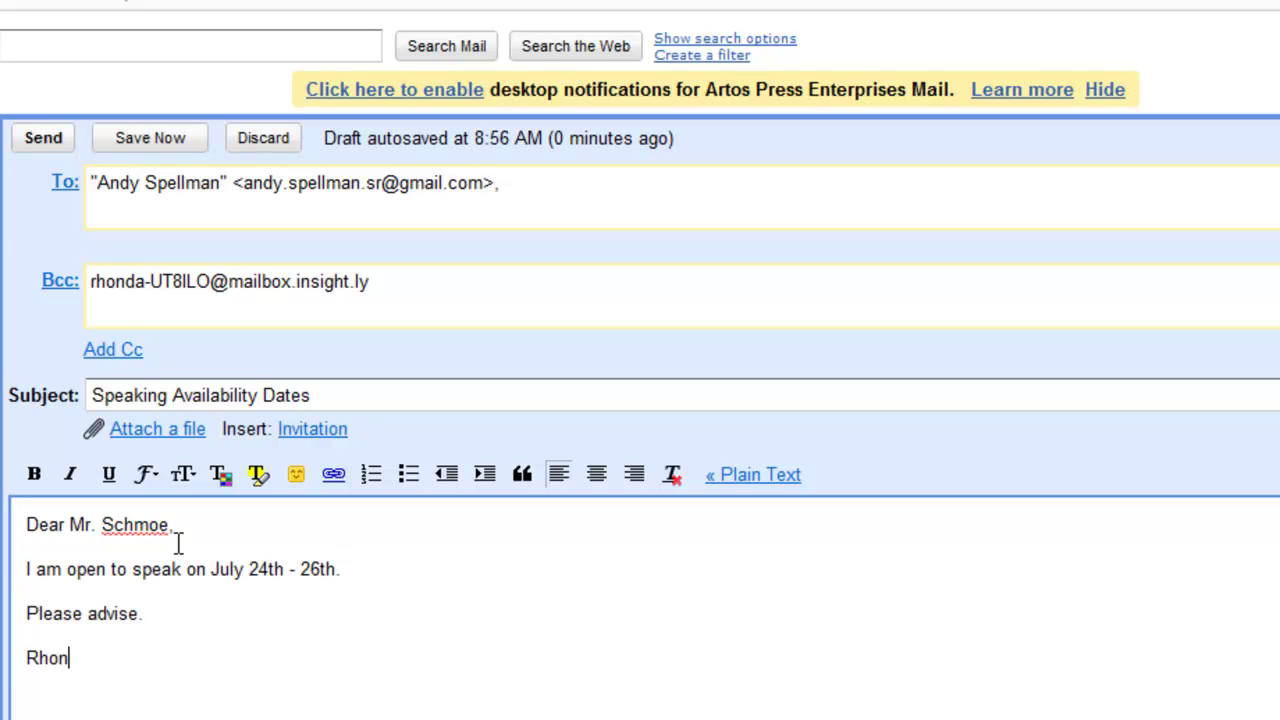
pyautogui.write('da Spellman')
pyautogui.press('Return')
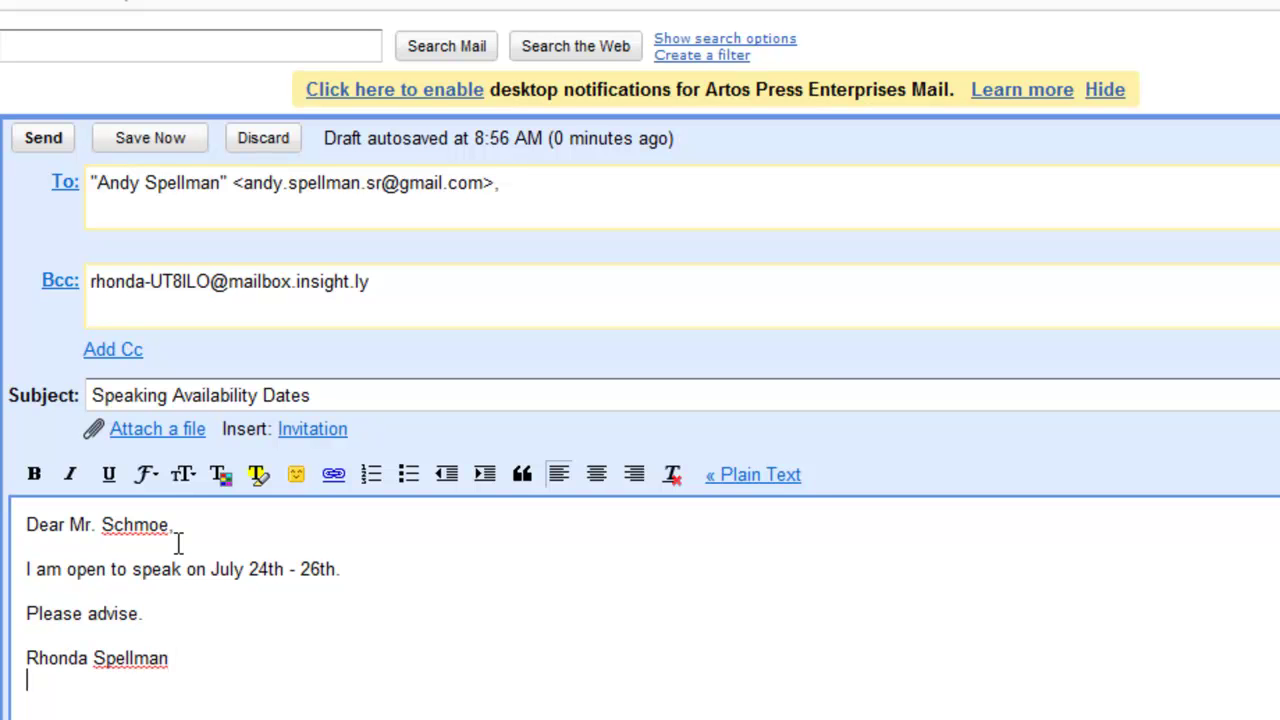
pyautogui.write('303-xxx-xxxx')
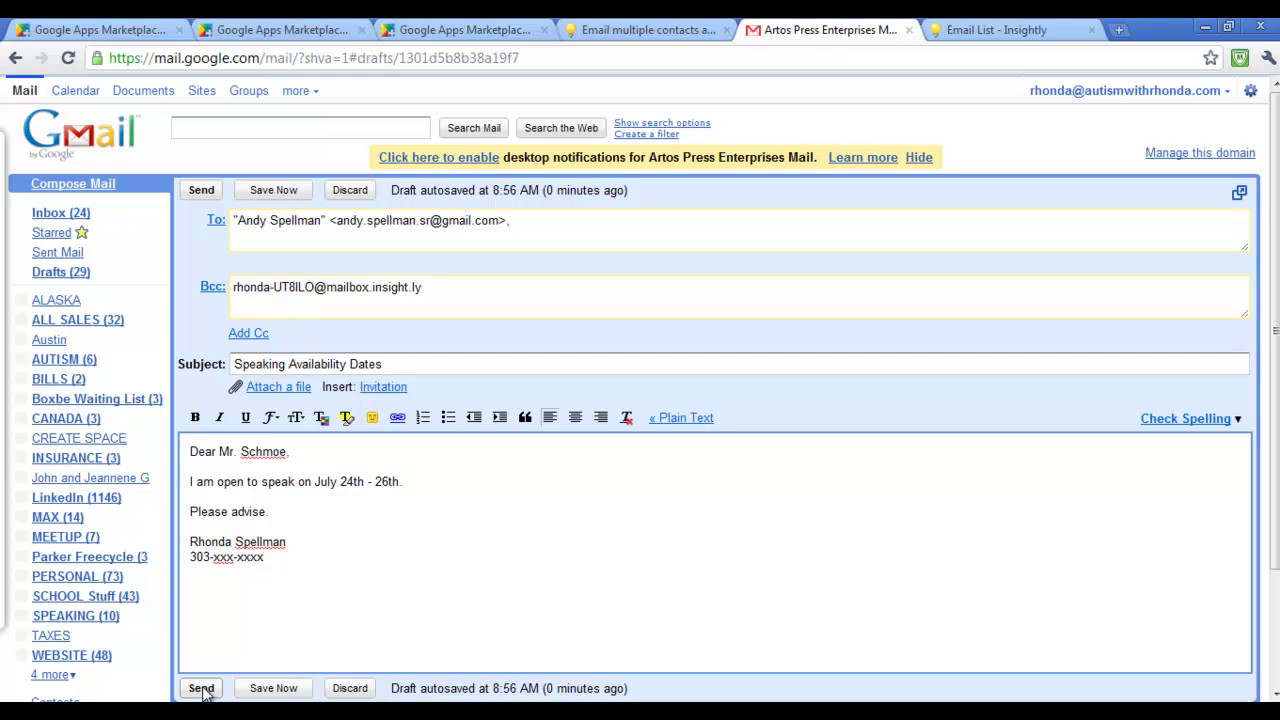
pyautogui.click(201, 688)
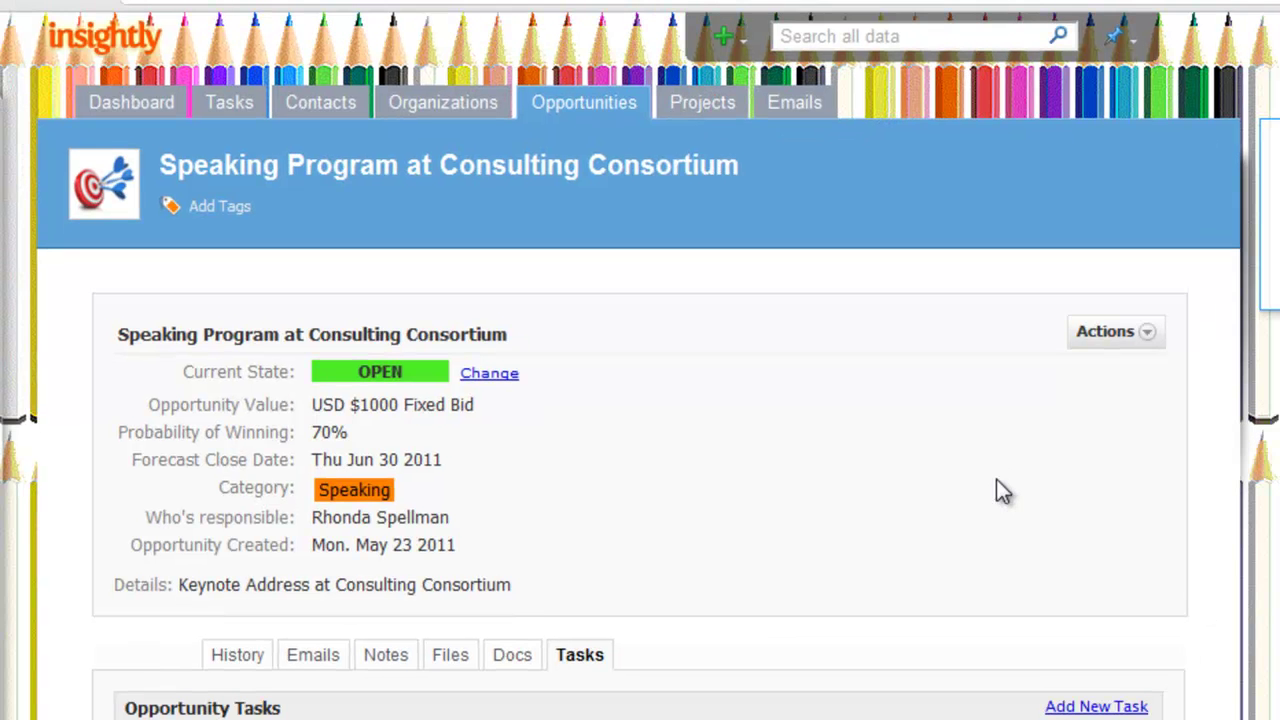
# Step: Switch to Insightly and open the "Speaking Availability Dates" message among its emails to review it
pyautogui.click(788, 114)
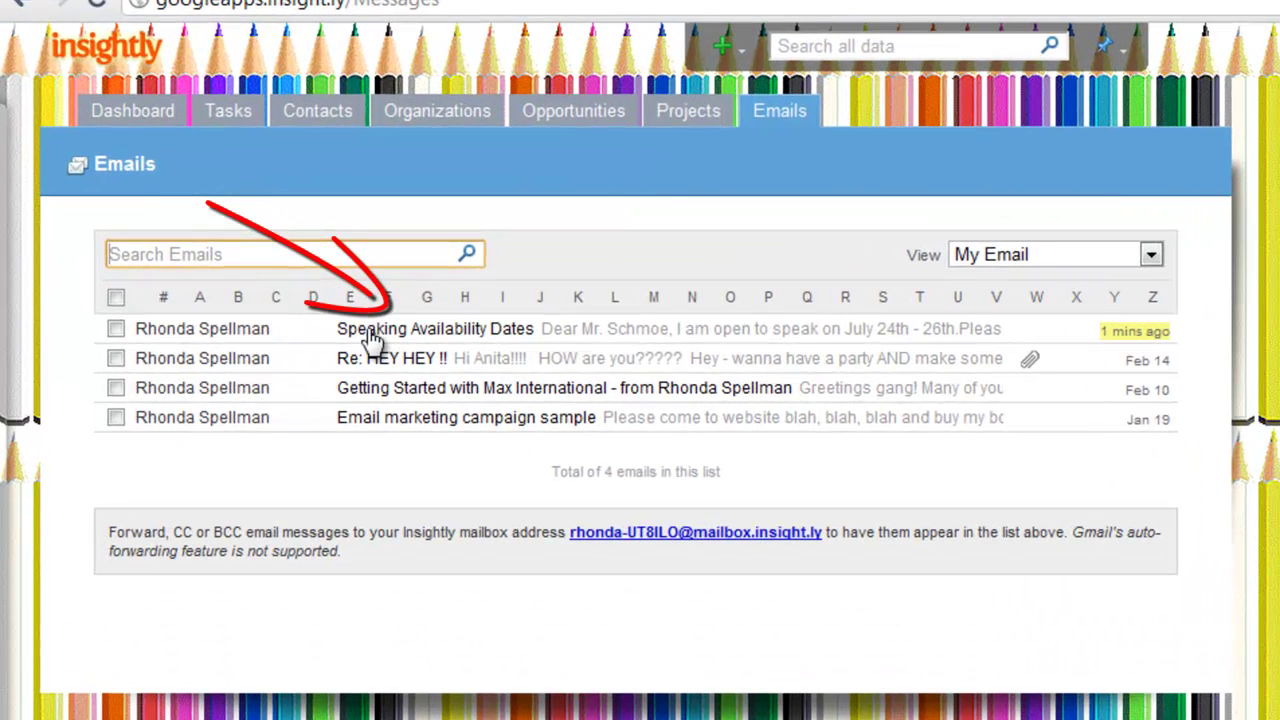
pyautogui.click(370, 338)
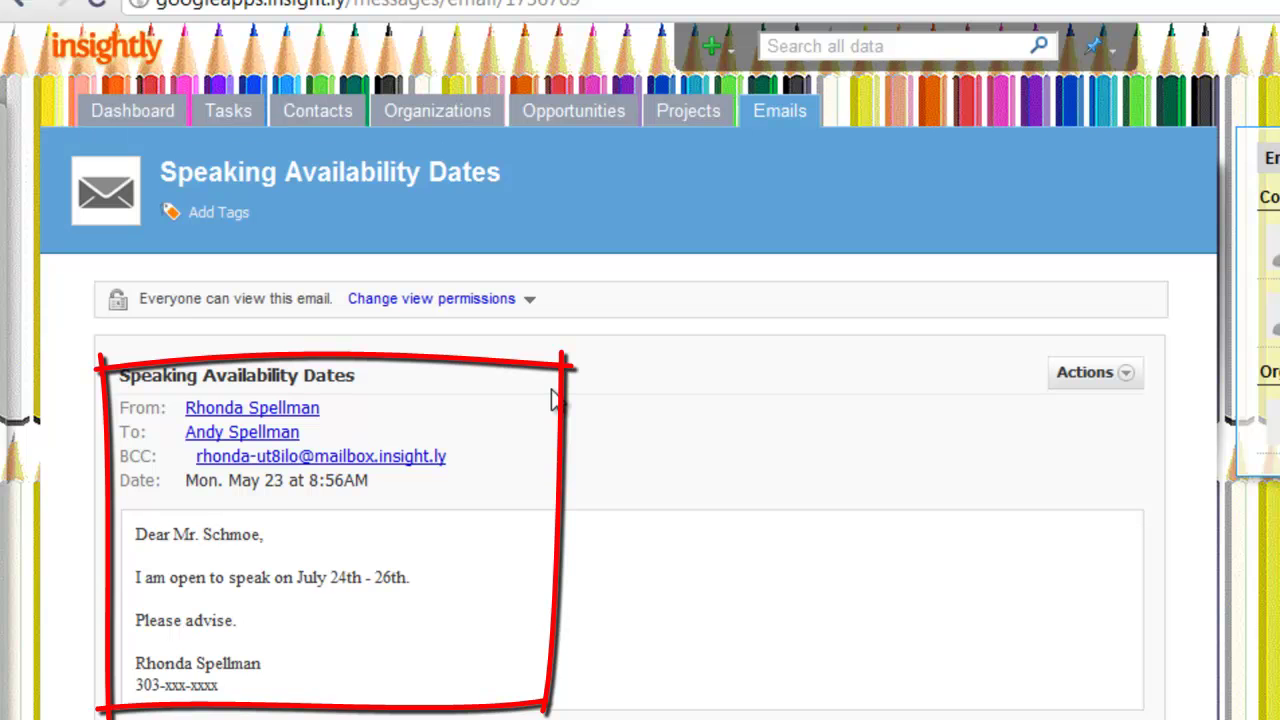
# Step: Change the state of the "Speaking Program at Consulting Consortium" opportunity to Won and save it
pyautogui.click(572, 118)
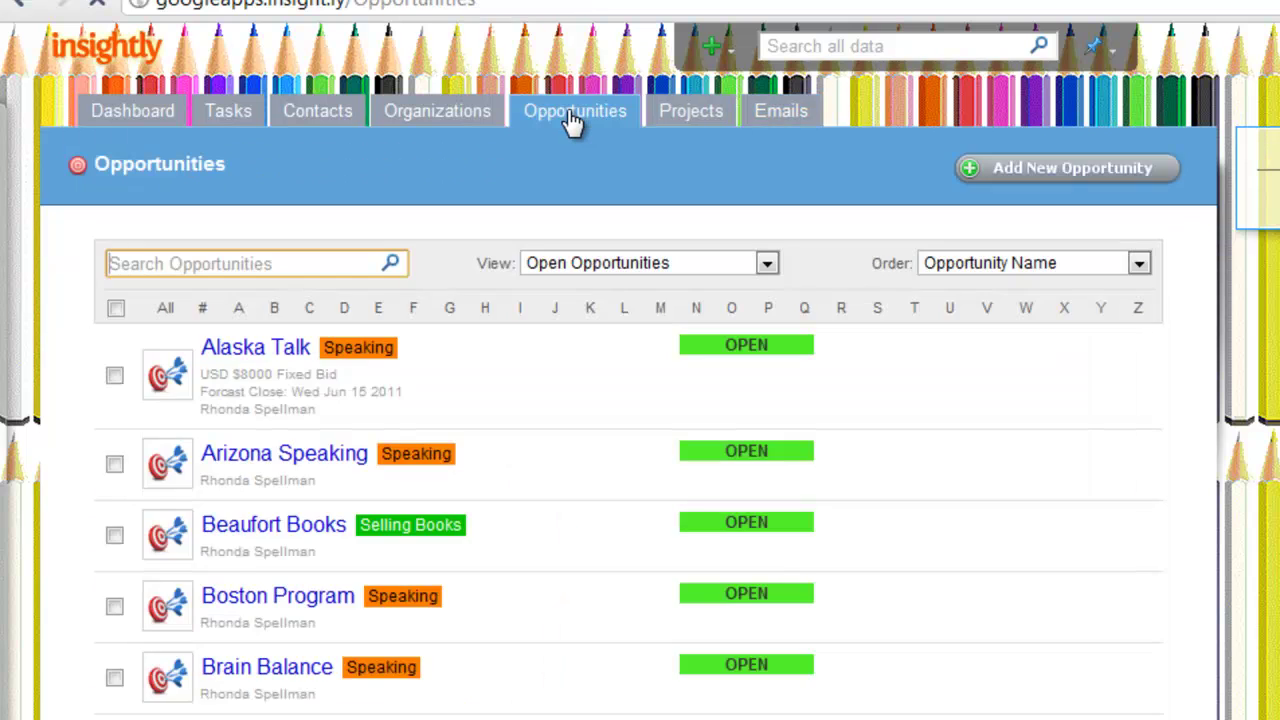
pyautogui.scroll(-7, 571, 529)
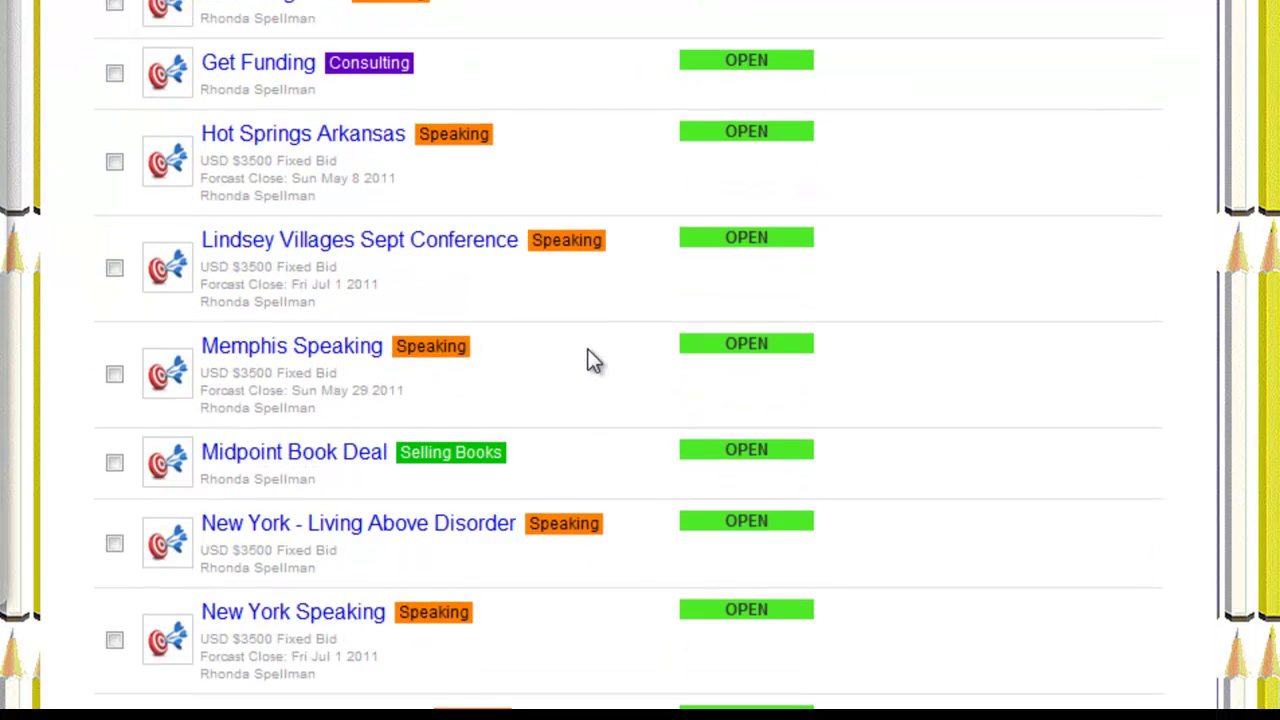
pyautogui.scroll(-3, 624, 562)
pyautogui.click(425, 546)
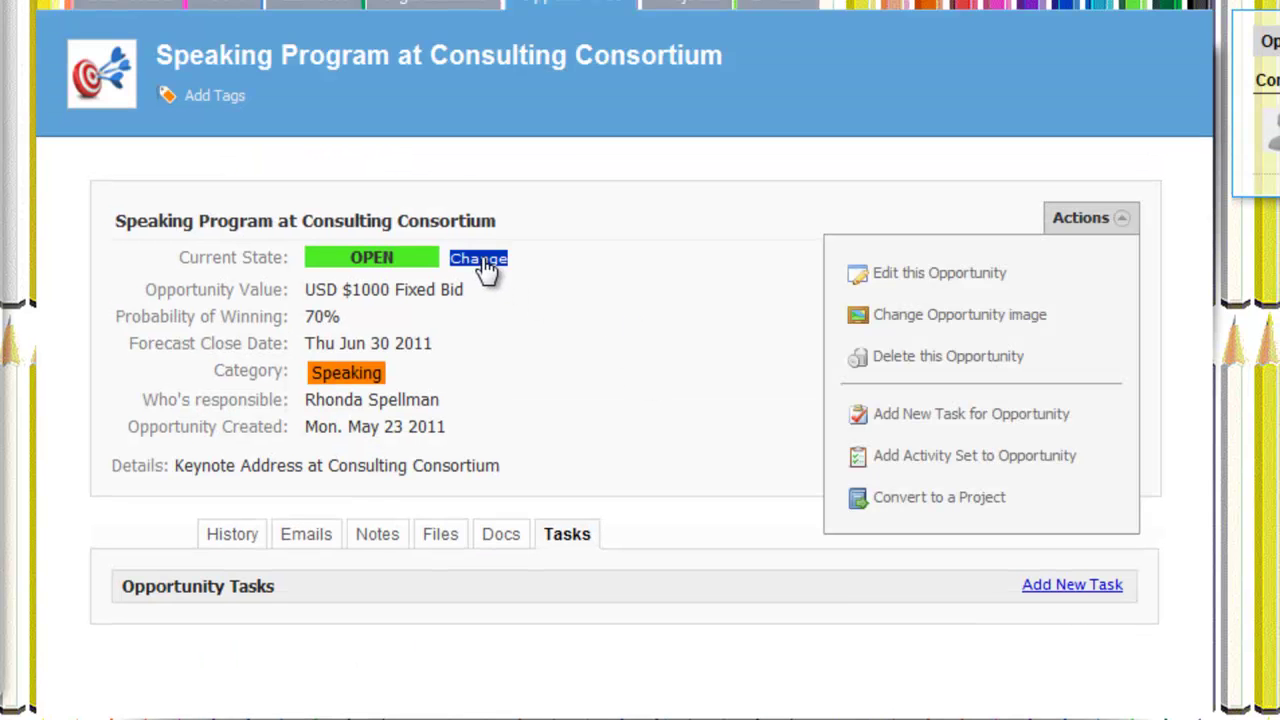
pyautogui.click(481, 259)
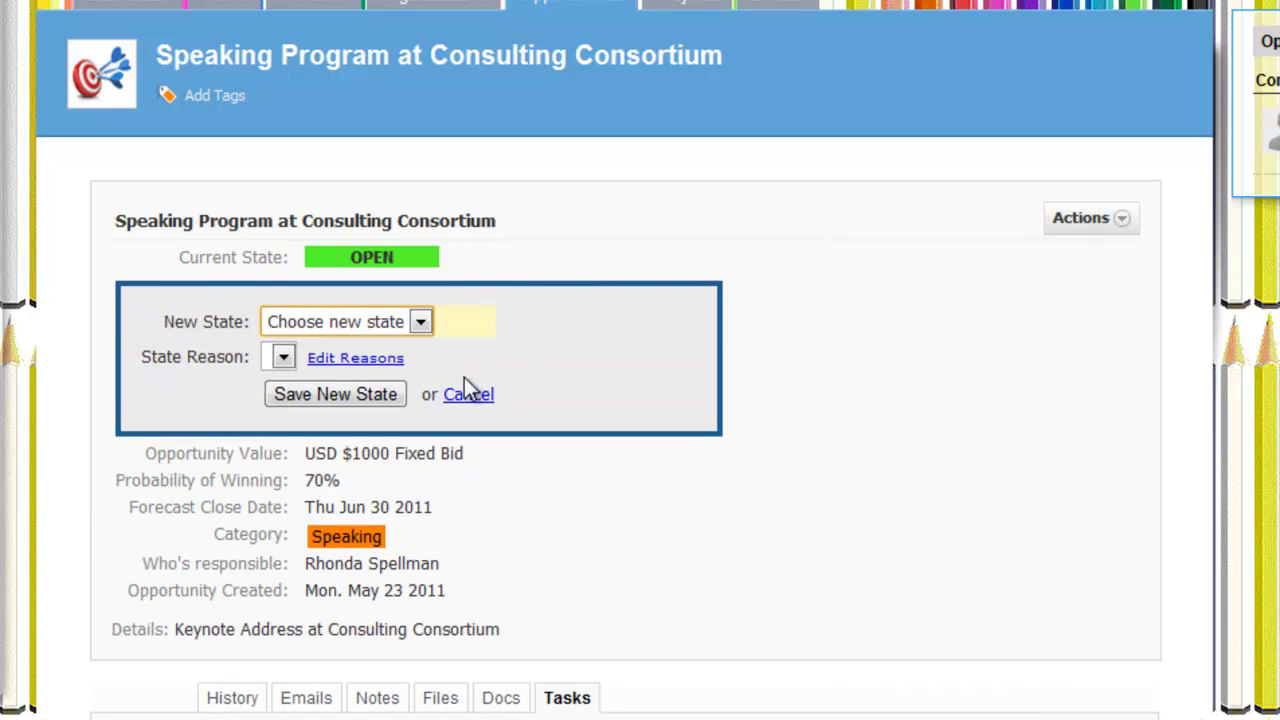
pyautogui.click(421, 322)
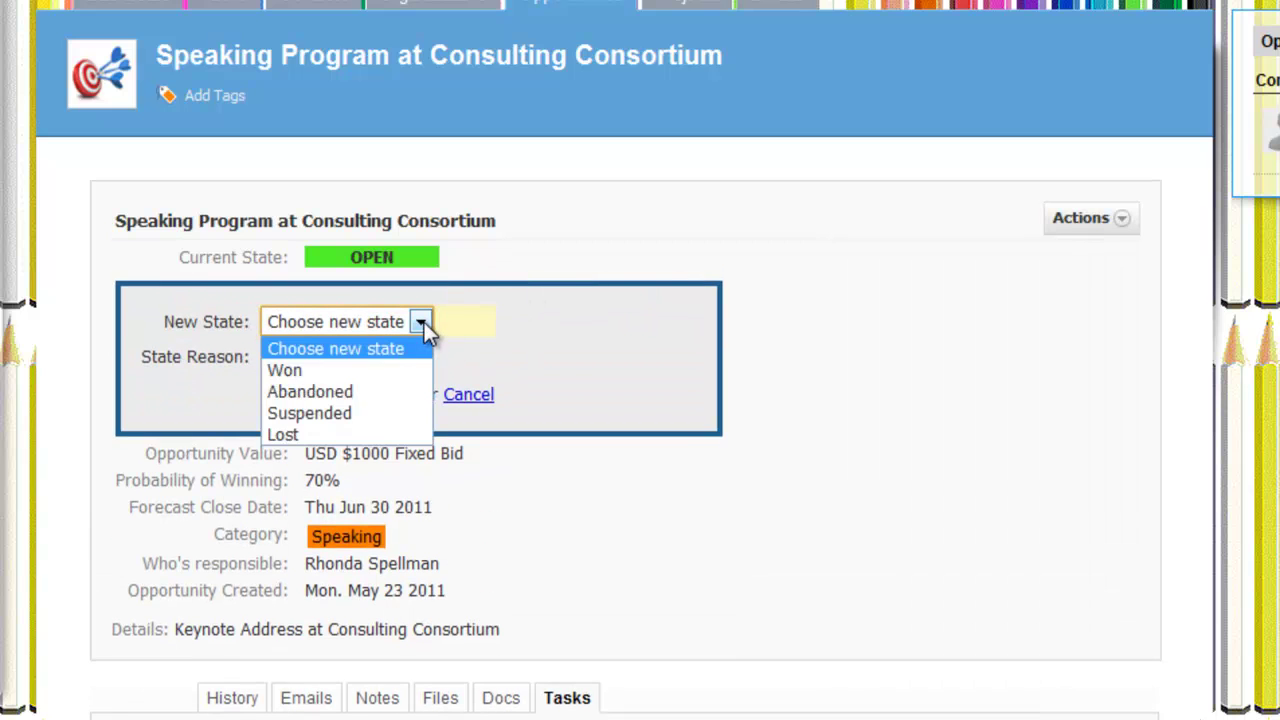
pyautogui.click(401, 370)
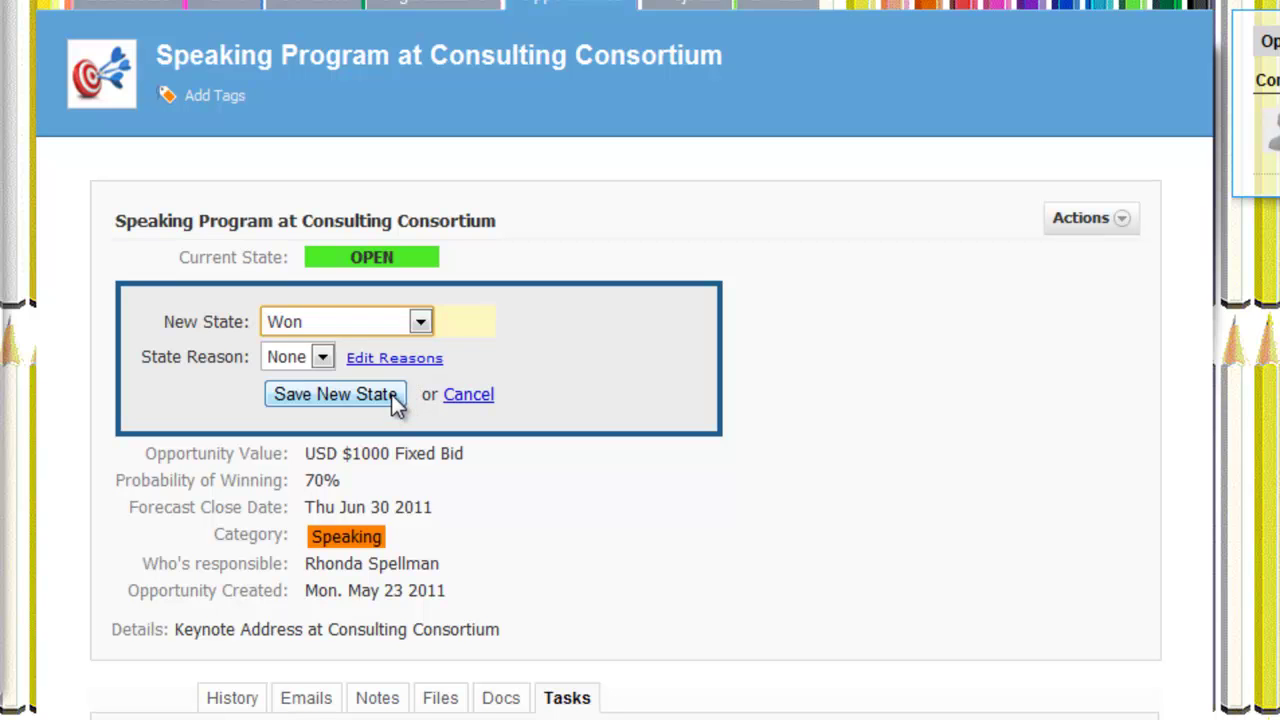
pyautogui.click(391, 394)
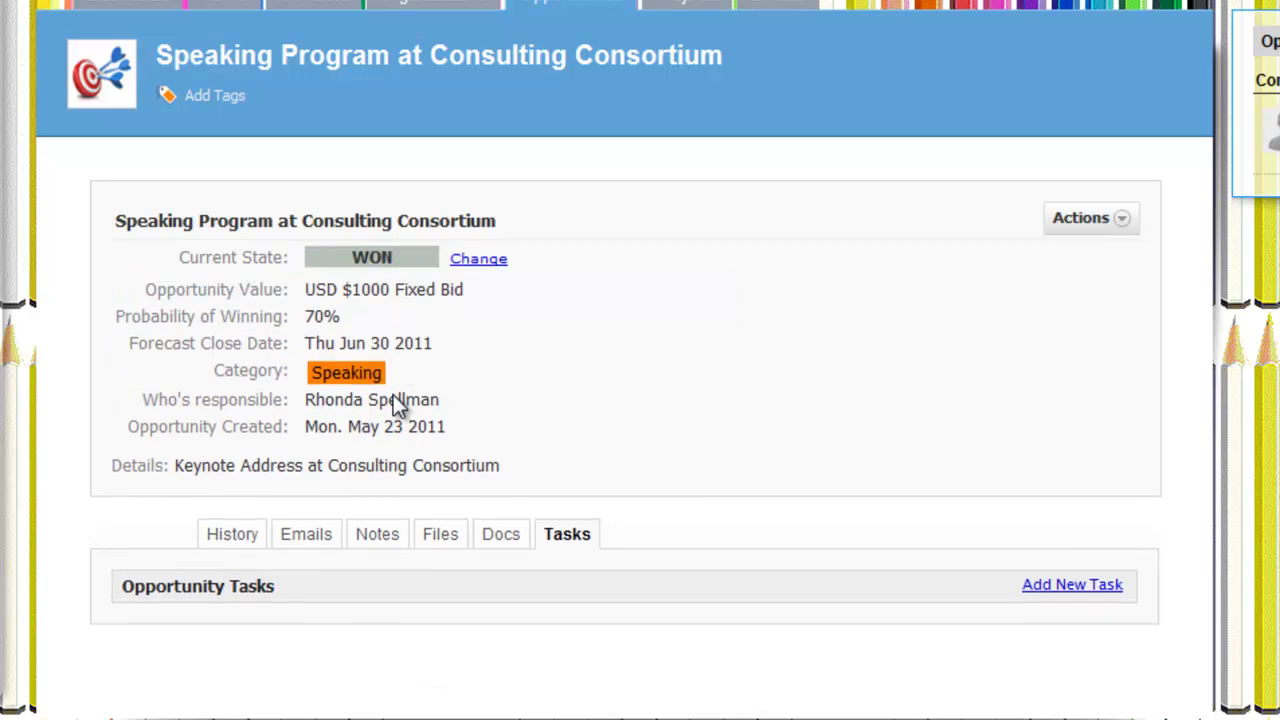
# Step: Convert the won opportunity to a project named "Keynote Address Consulting Consortium"
pyautogui.click(1128, 203)
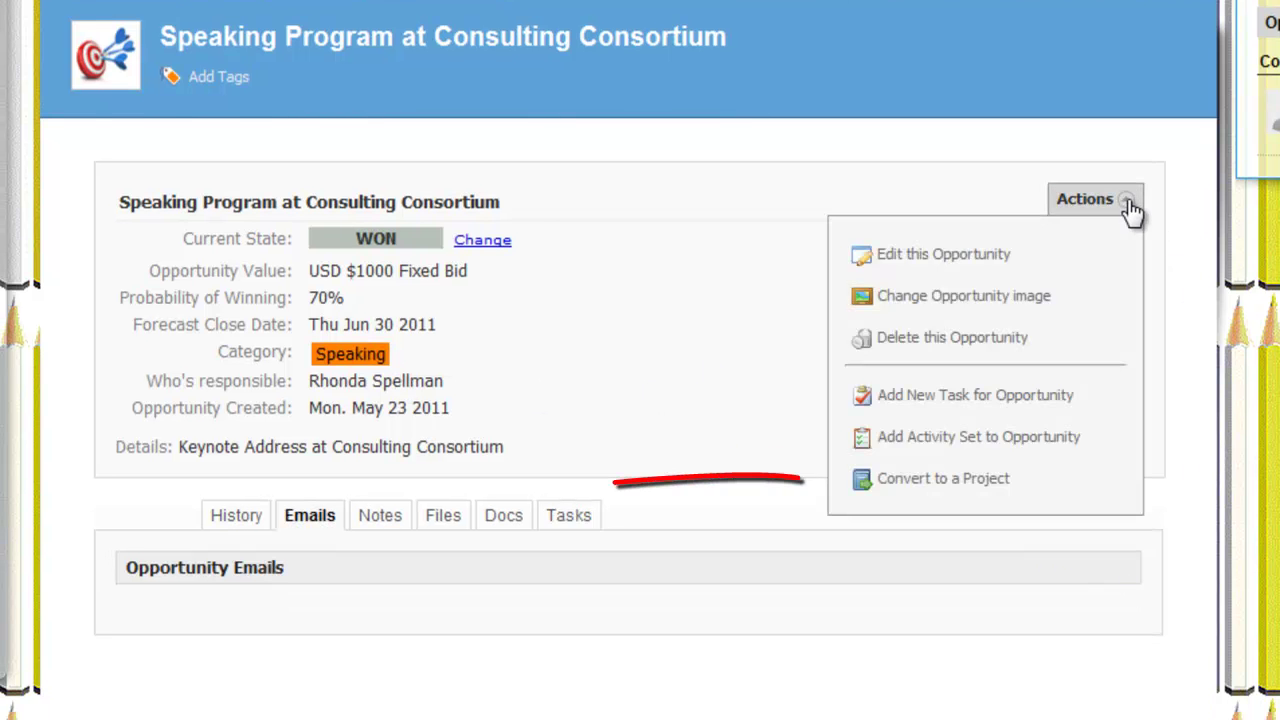
pyautogui.click(975, 497)
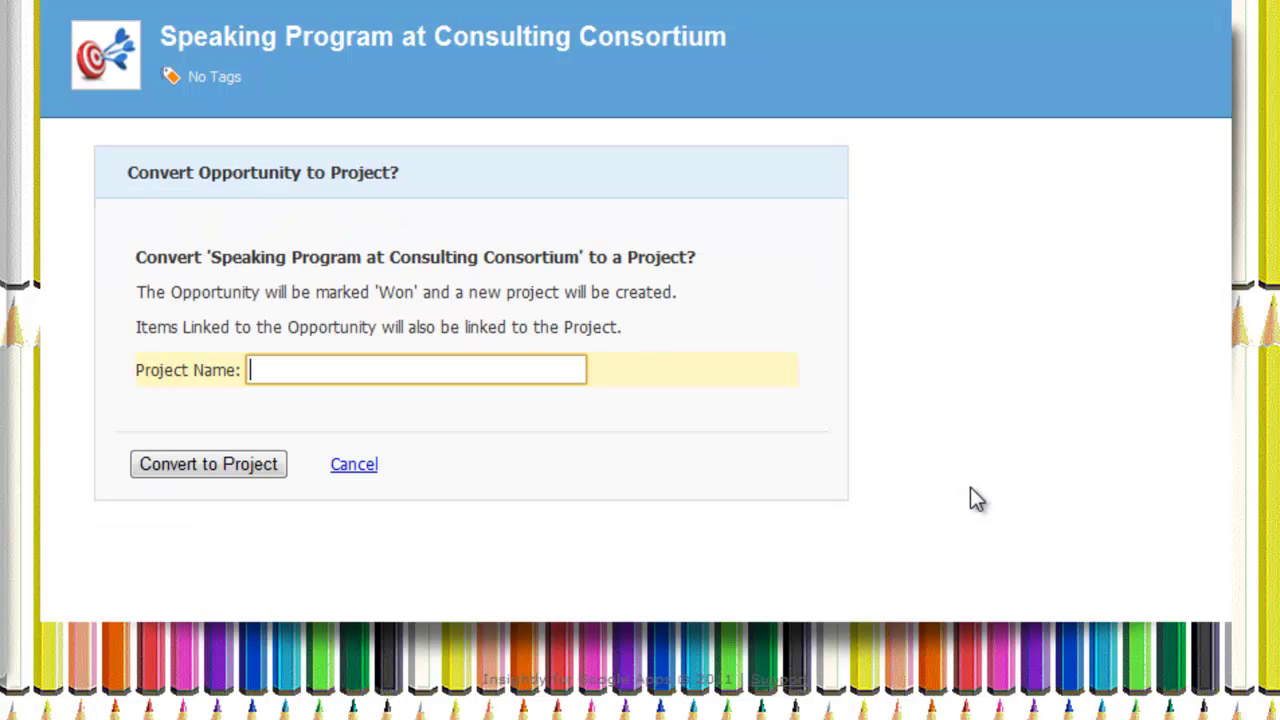
pyautogui.write('Keynote Addre')
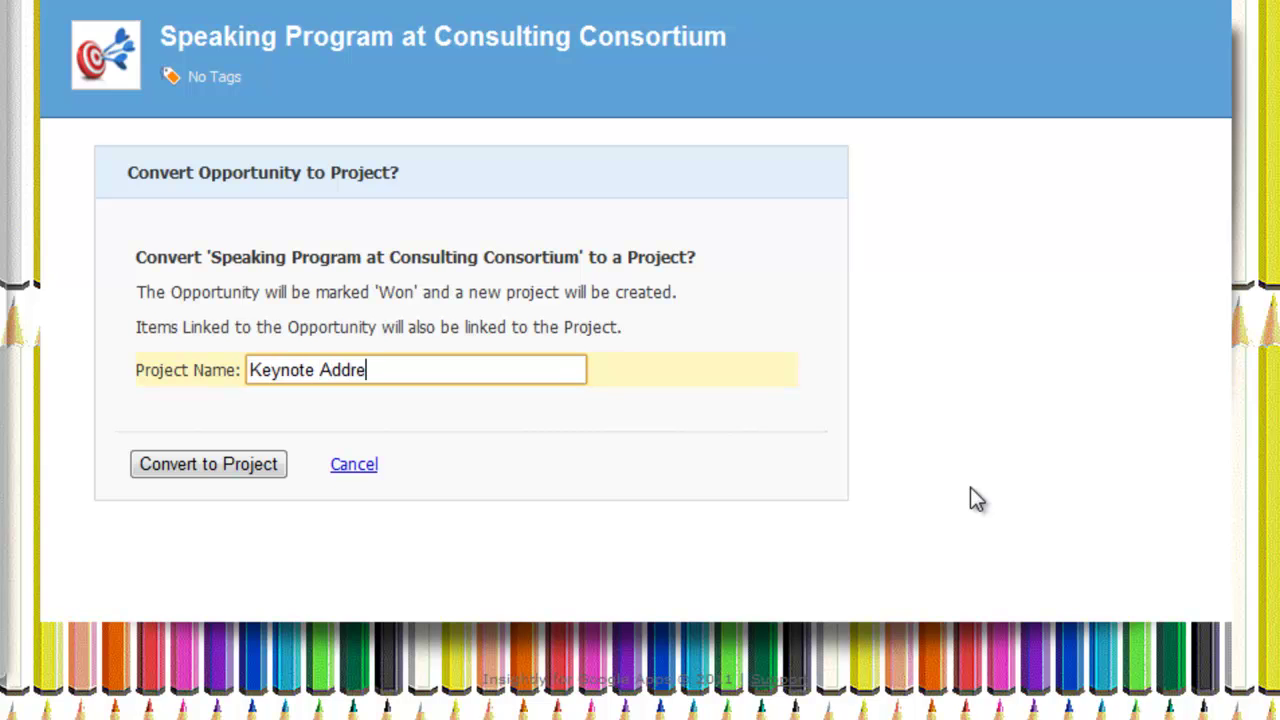
pyautogui.write('ss Consulting Con')
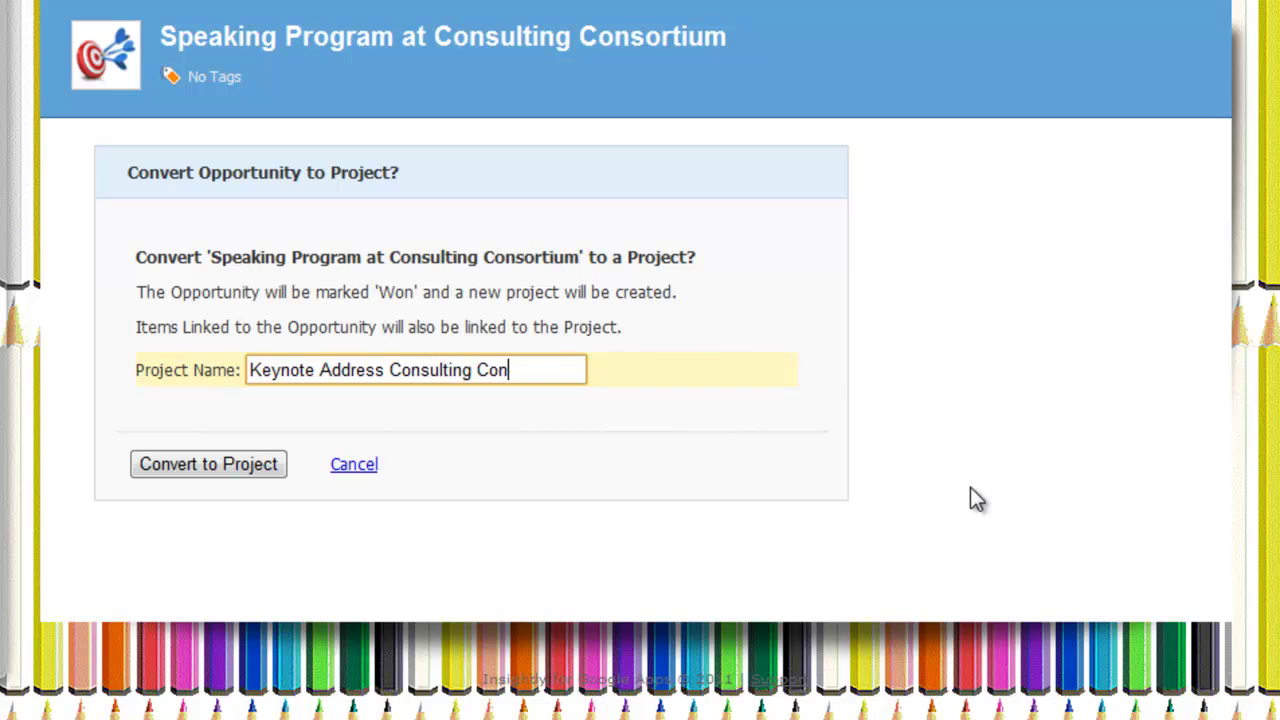
pyautogui.write('sortium')
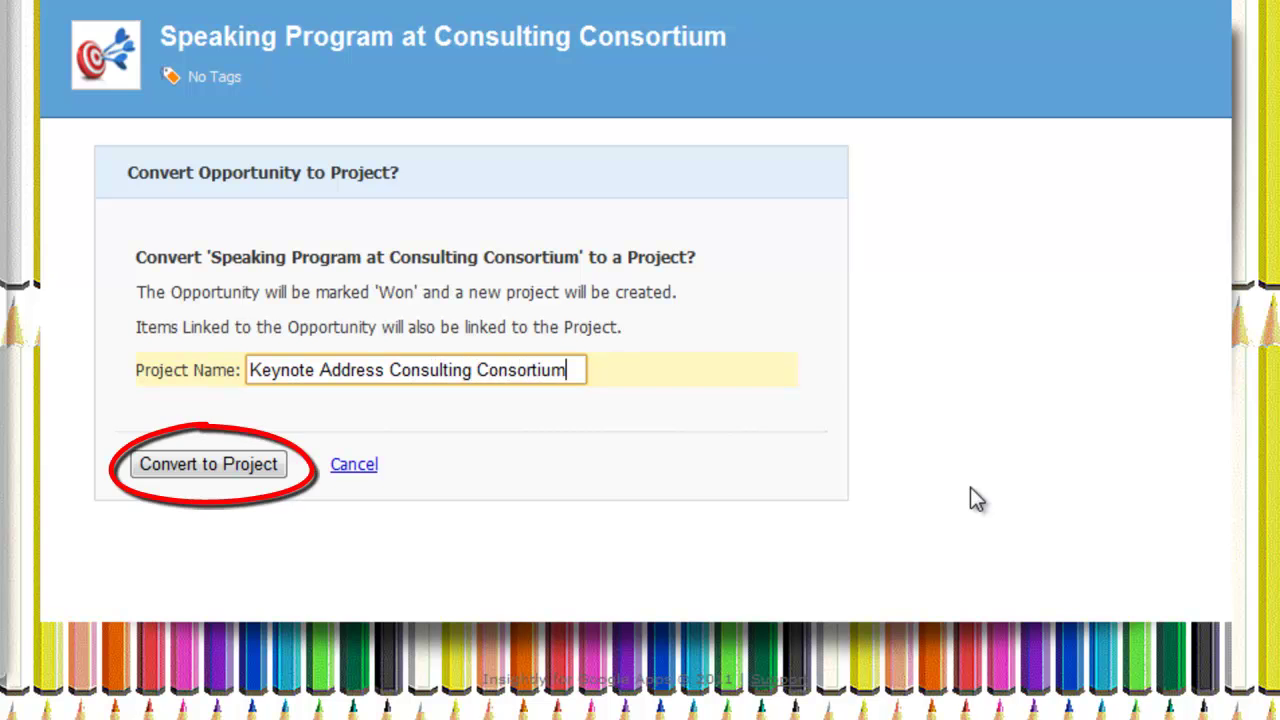
pyautogui.click(206, 464)
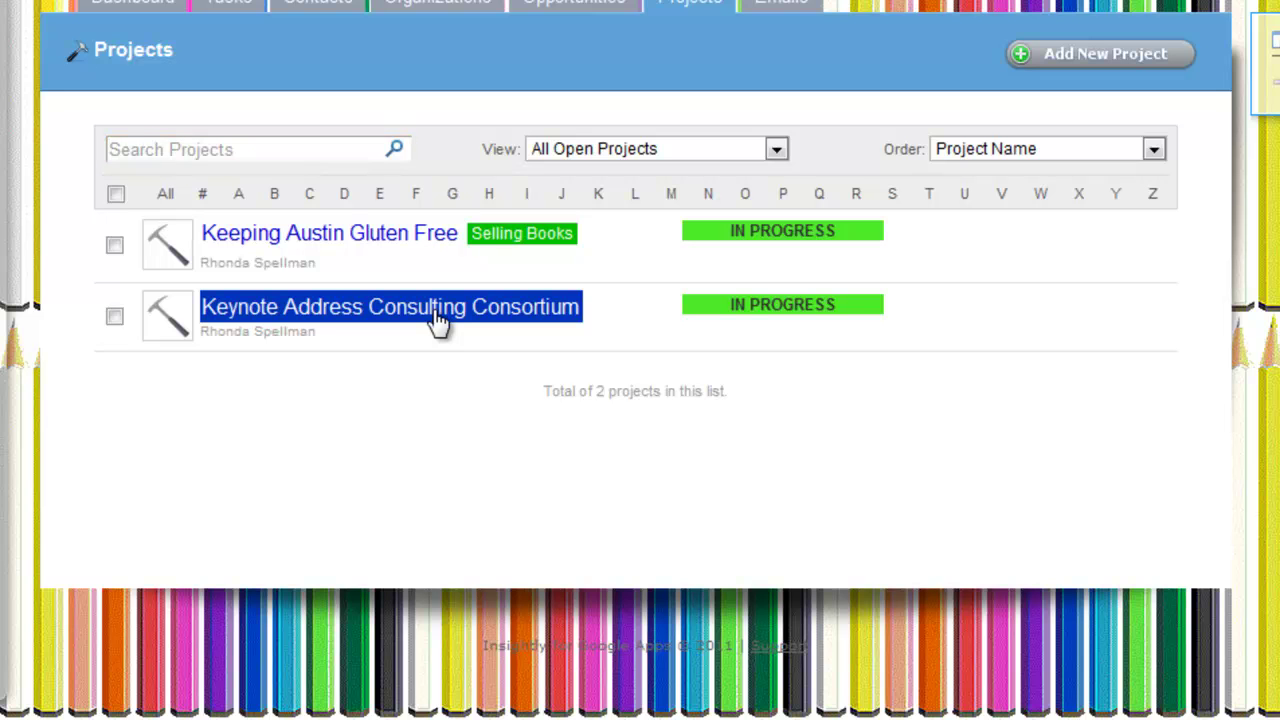
# Step: Start a new task titled "Finalize Contract" in the "Keynote Address Consulting Consortium" project, with the category Follow-up
pyautogui.click(440, 310)
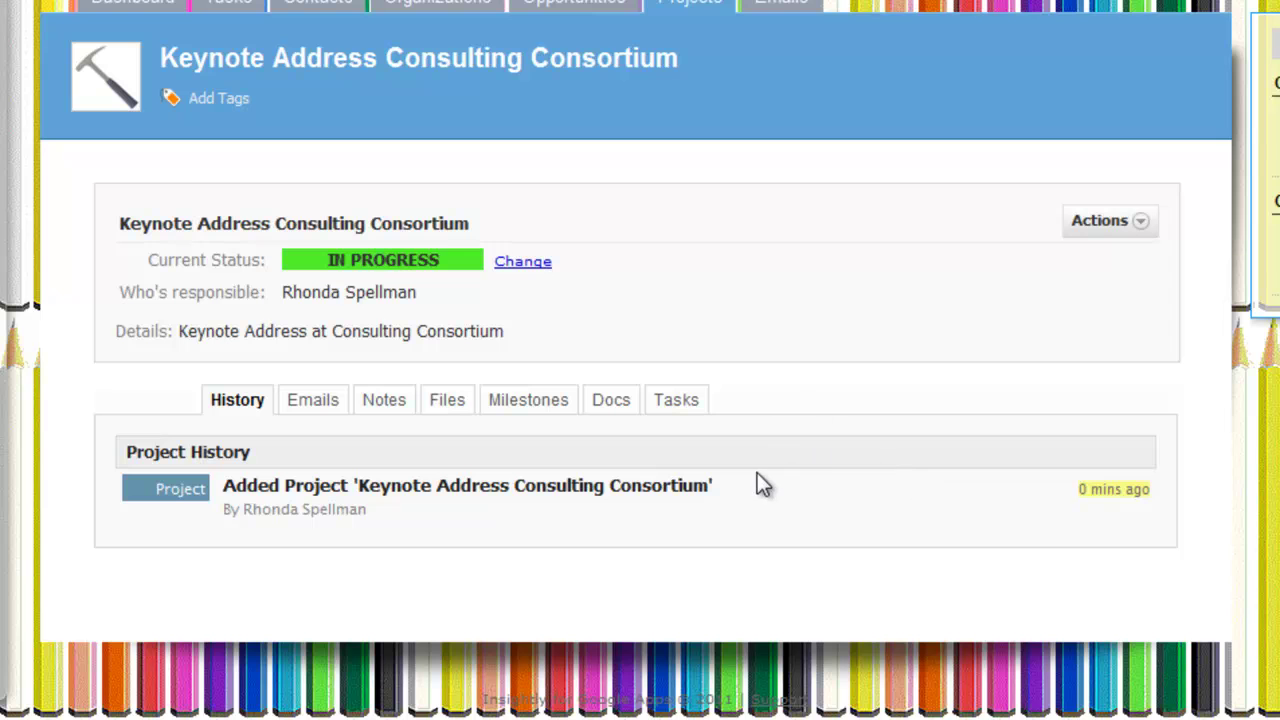
pyautogui.click(678, 404)
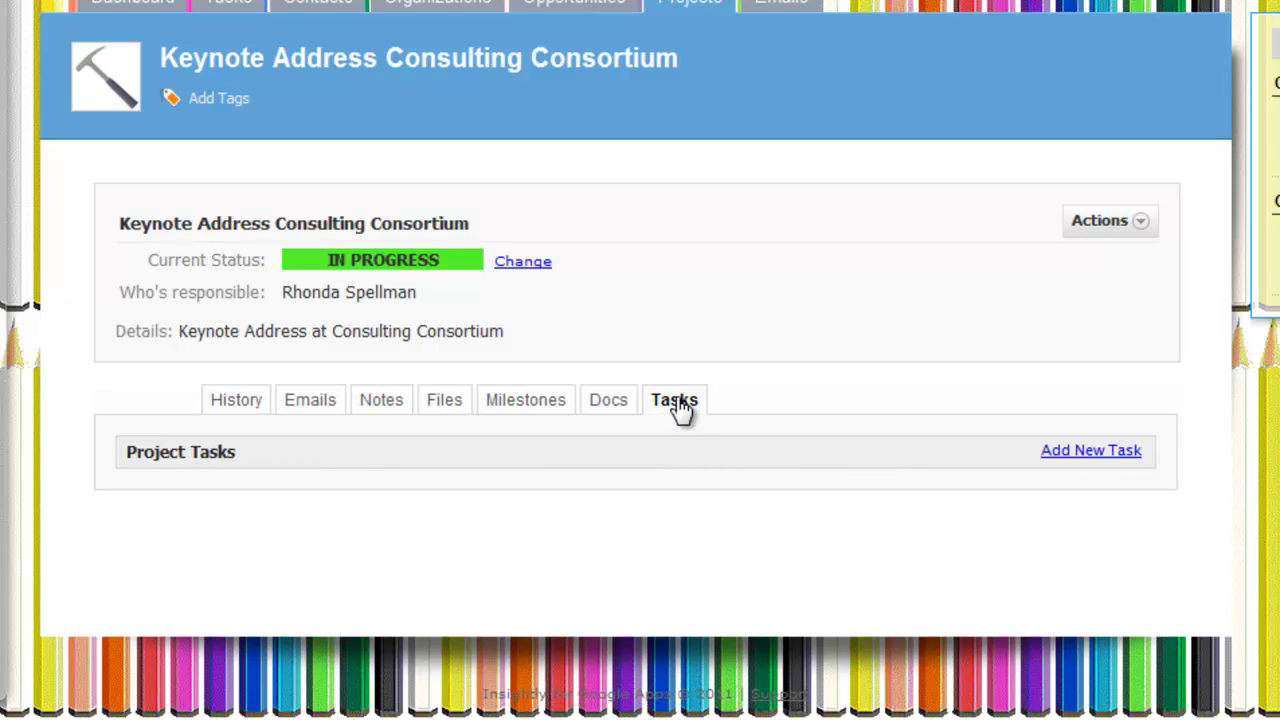
pyautogui.click(1078, 454)
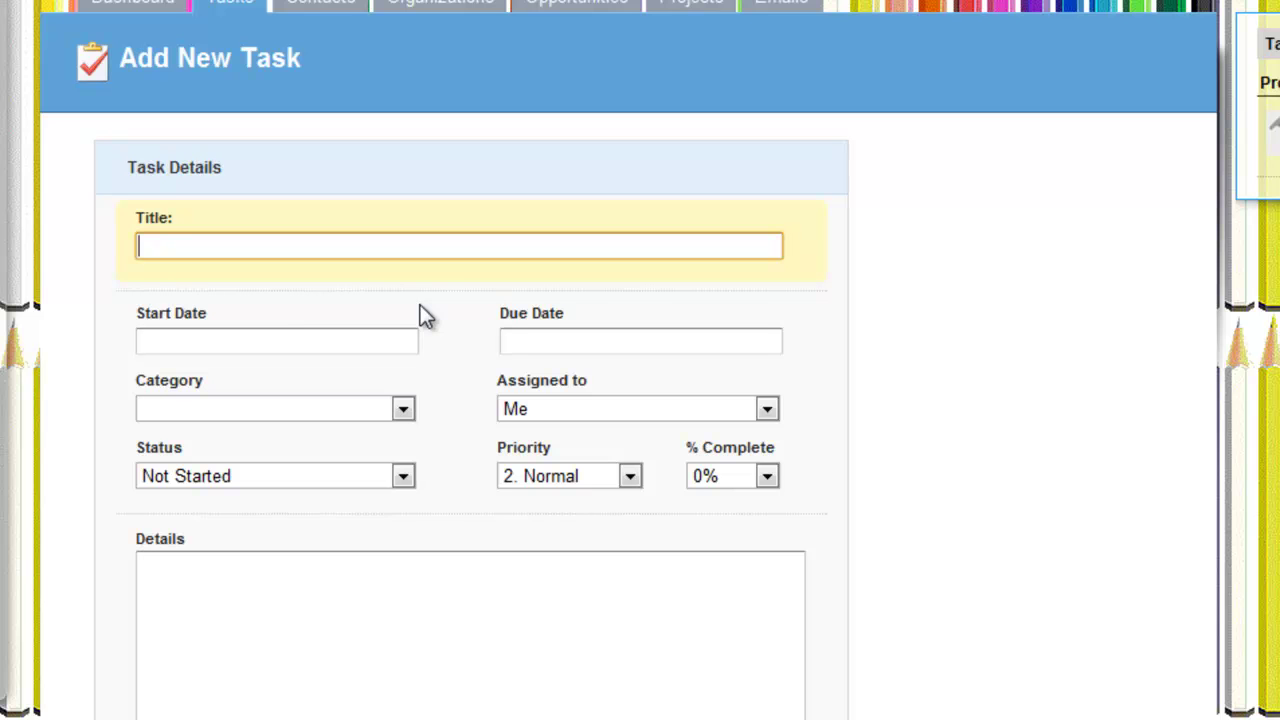
pyautogui.write('Finalize Contract')
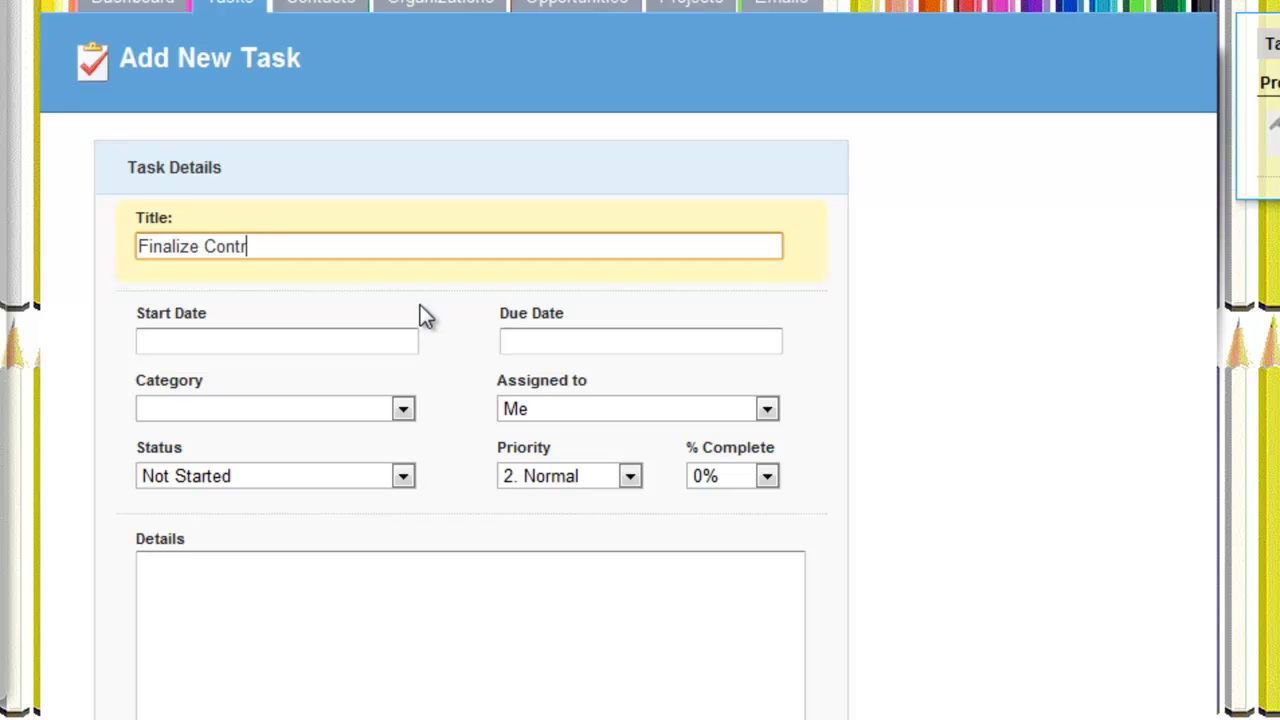
pyautogui.click(403, 409)
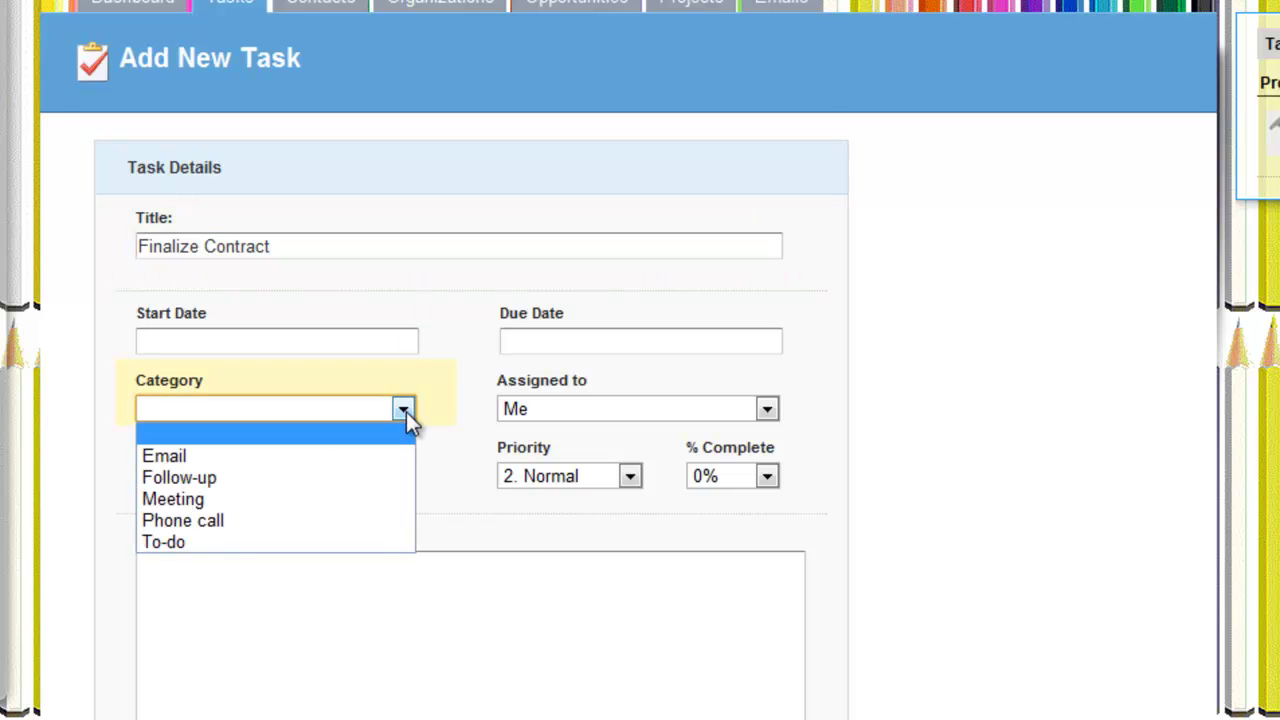
pyautogui.click(367, 481)
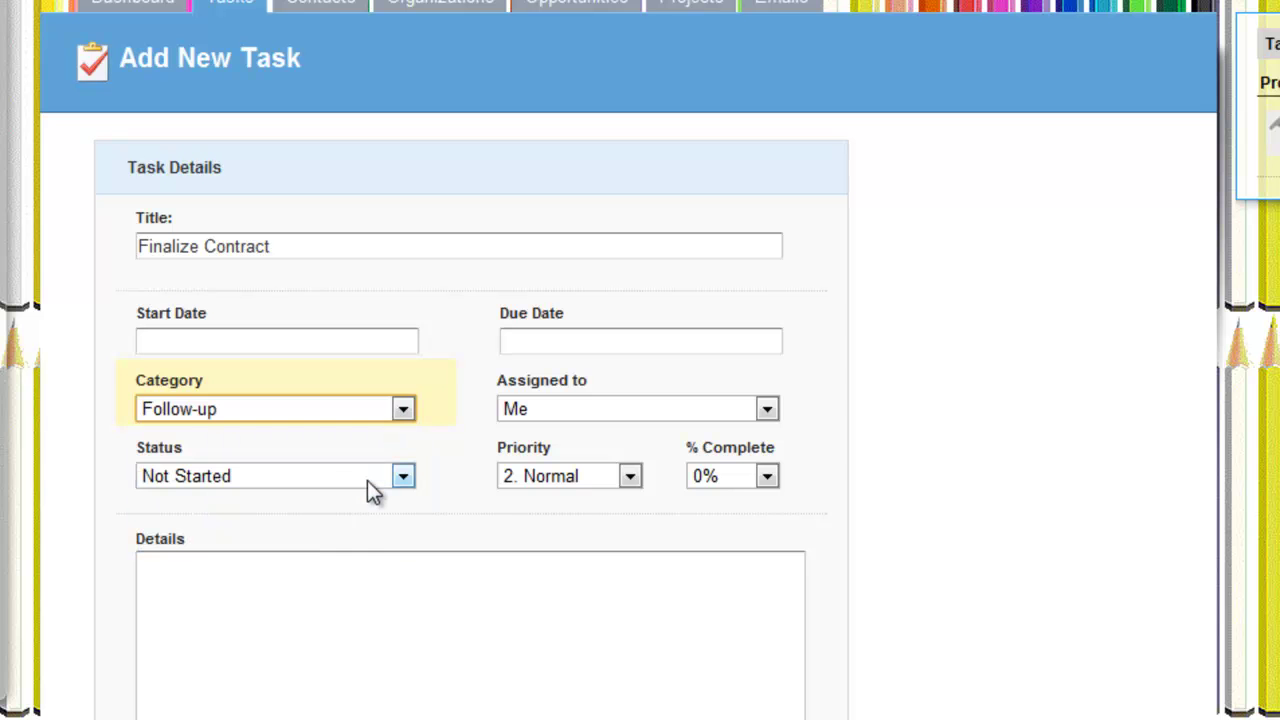
# Step: Set both the start date and the due date of the task to Tue 24-May-2011
pyautogui.click(406, 342)
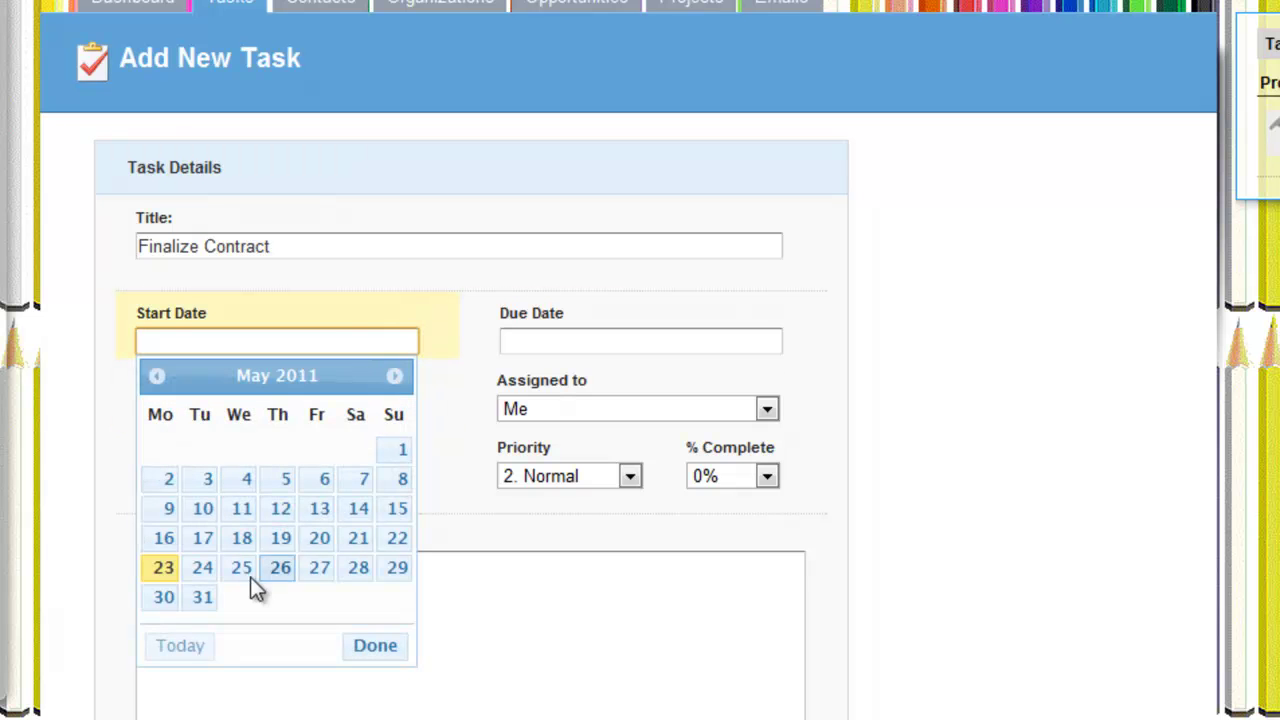
pyautogui.click(202, 570)
pyautogui.click(586, 340)
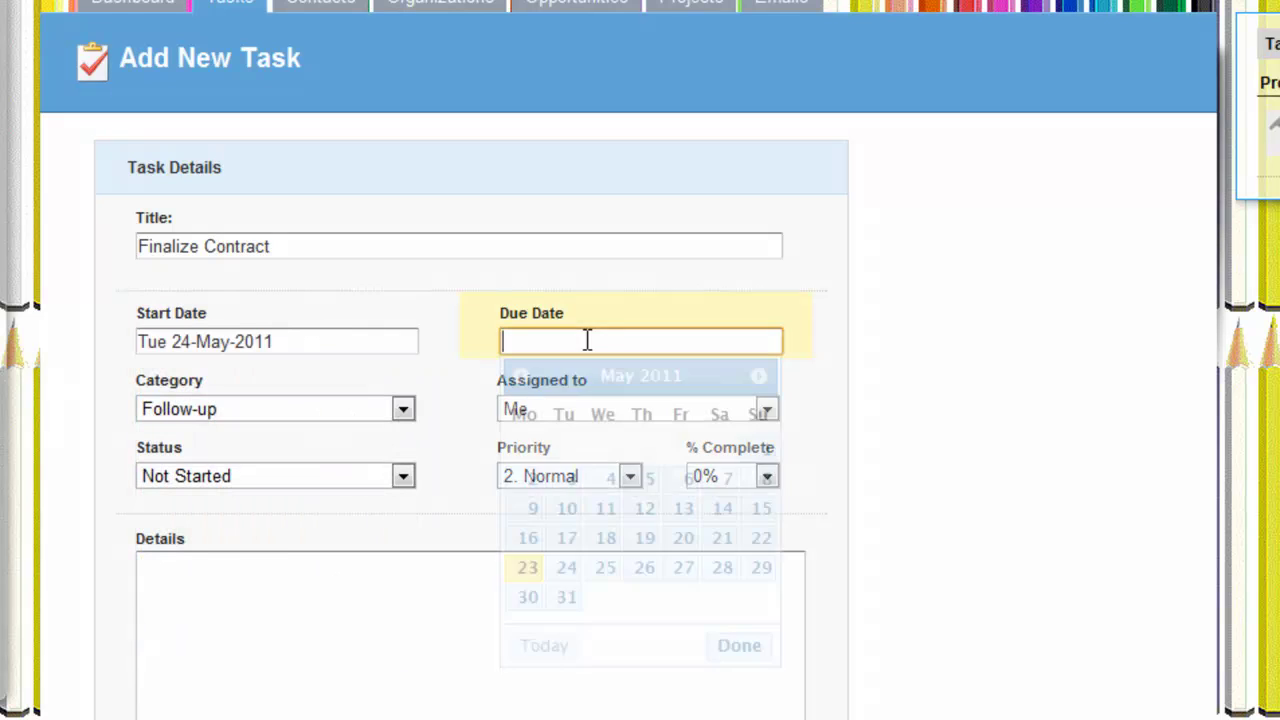
pyautogui.click(568, 572)
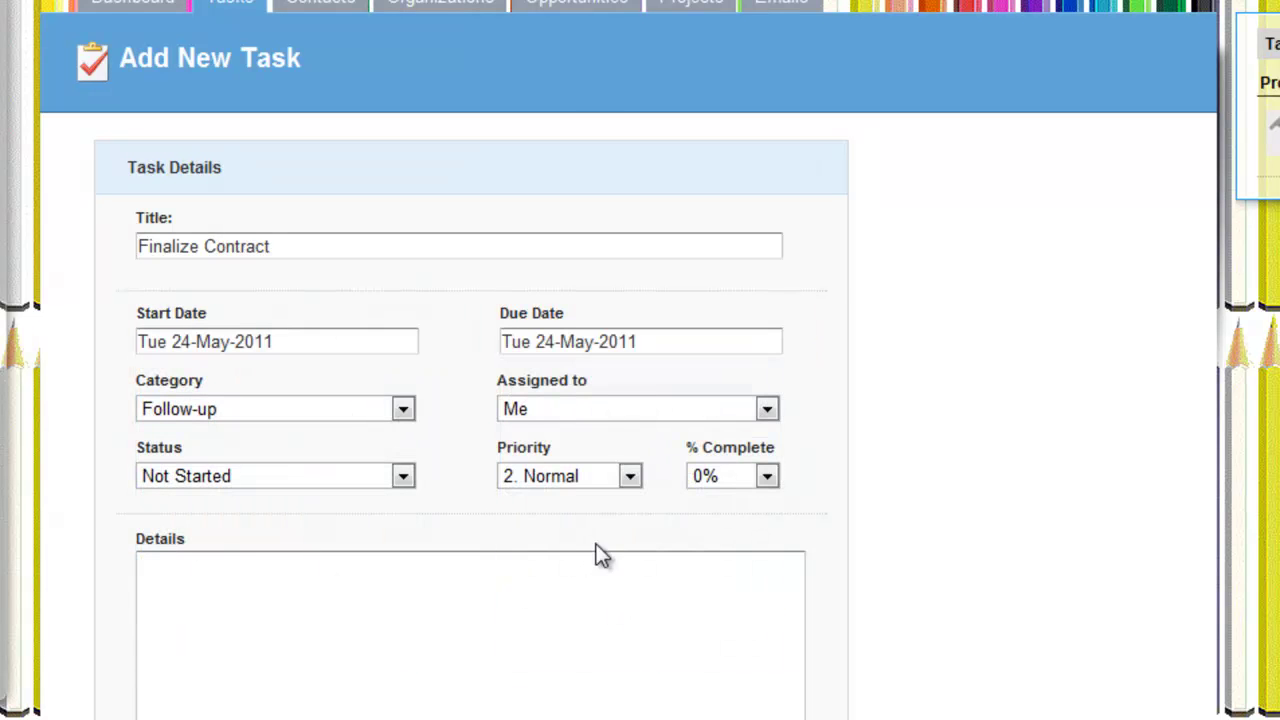
# Step: Save the "Finalize Contract" task and open the overall task list to review it there
pyautogui.scroll(-3, 591, 563)
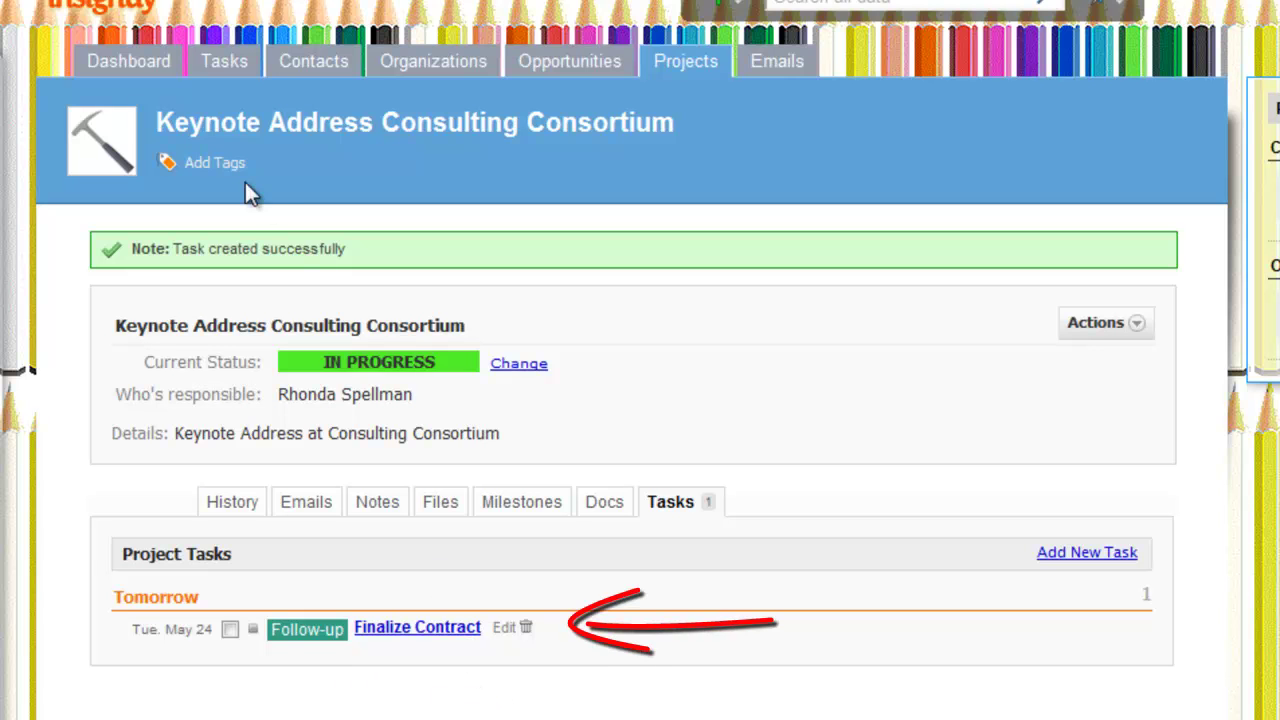
pyautogui.click(226, 68)
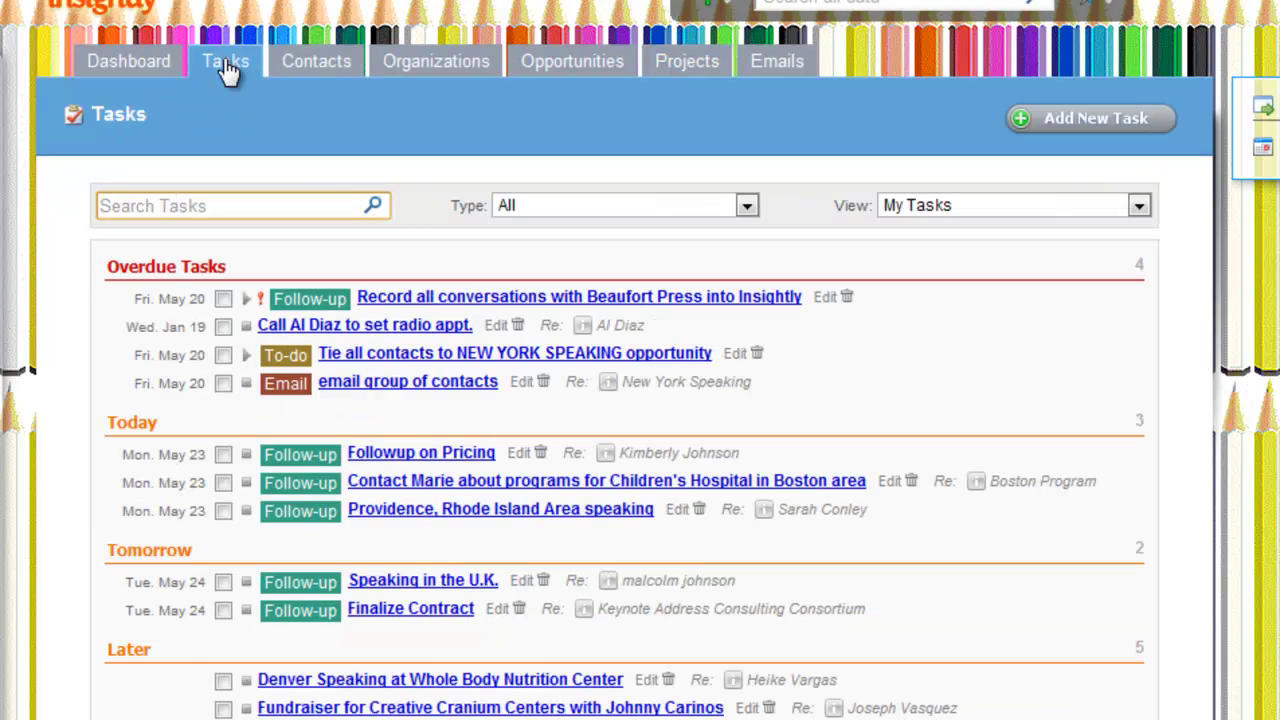